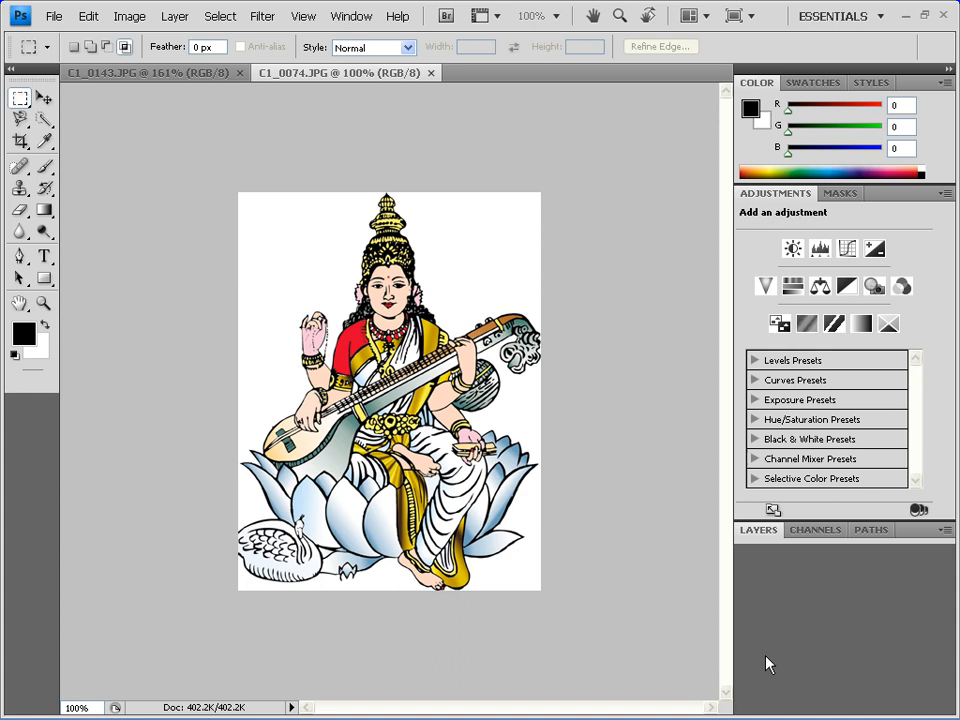
- Cycle between the Rectangular and Elliptical Marquee tools, finishing on the Elliptical Marquee
right_click(19, 97)
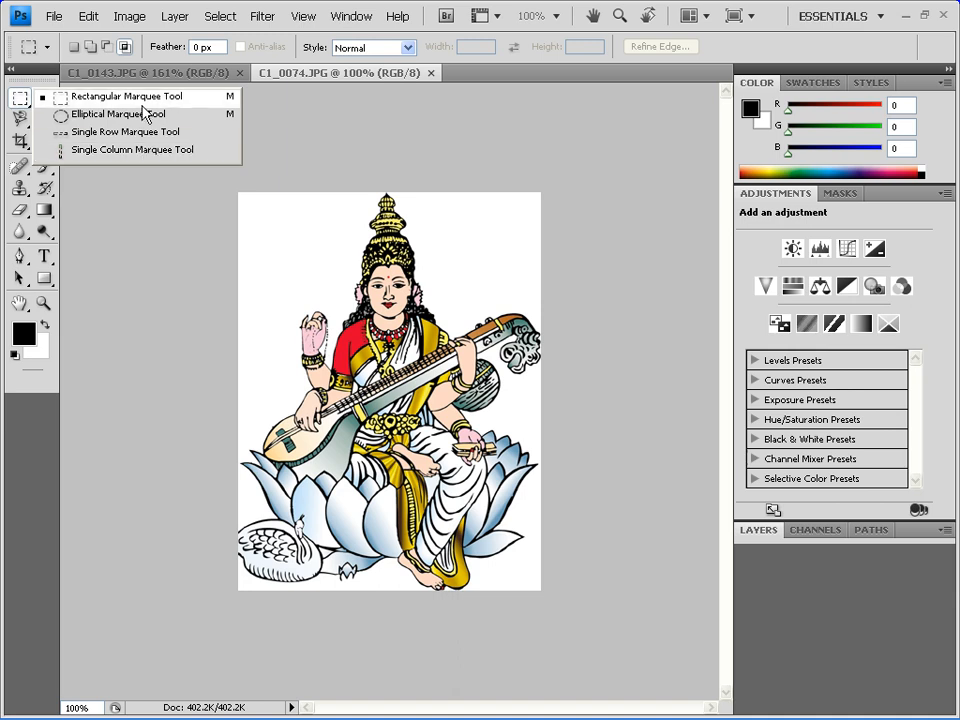
left_click(143, 104)
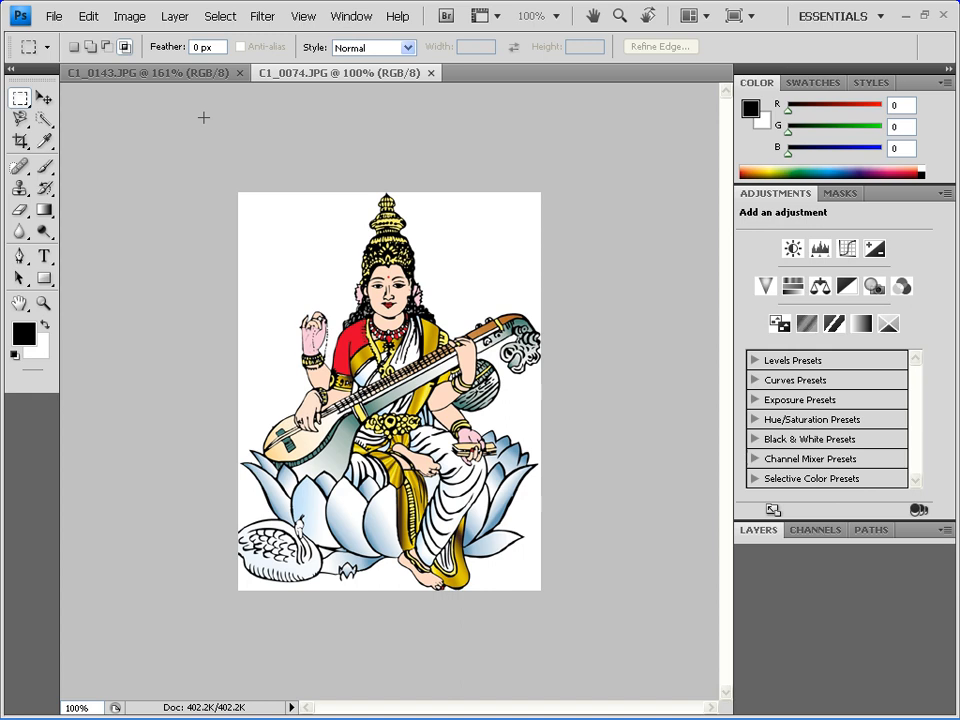
key("shift+m")
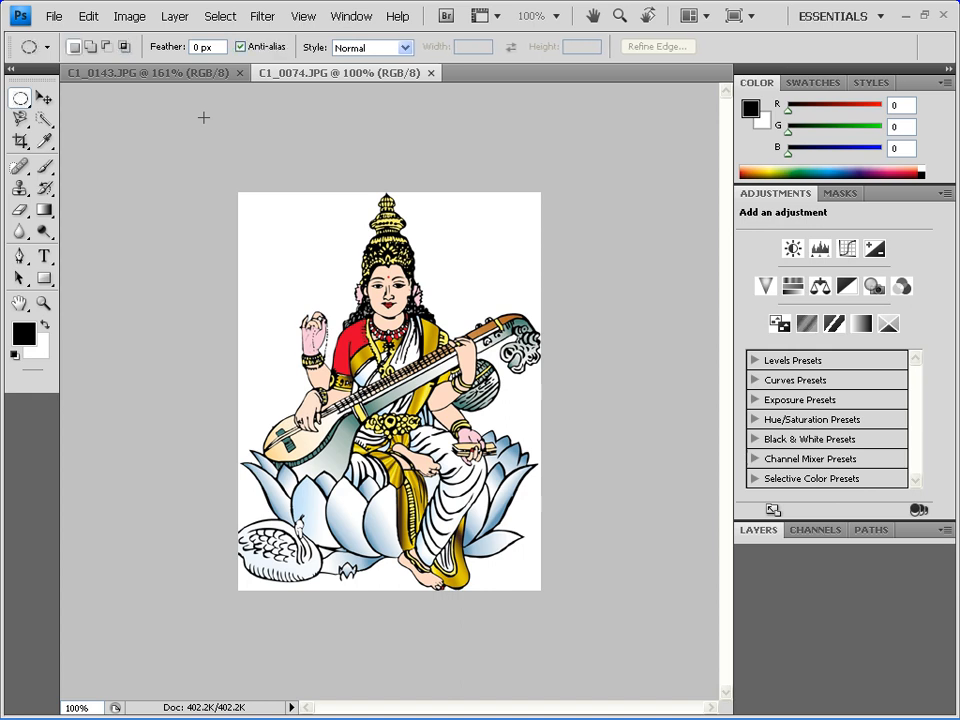
key("shift+m")
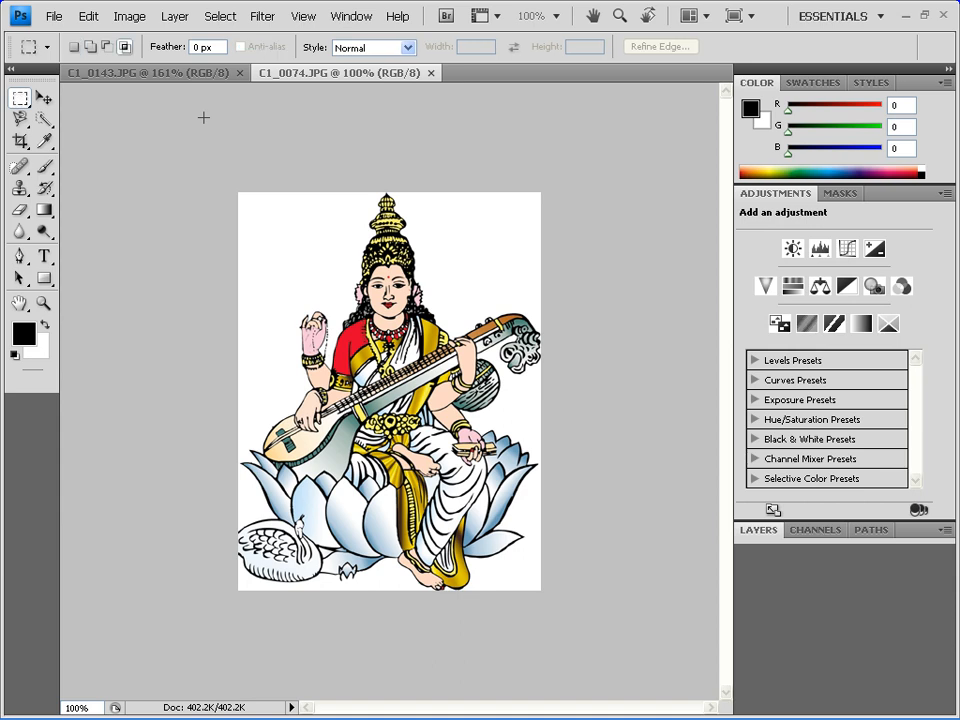
key("shift+m")
key("shift+m")
key("shift+m")
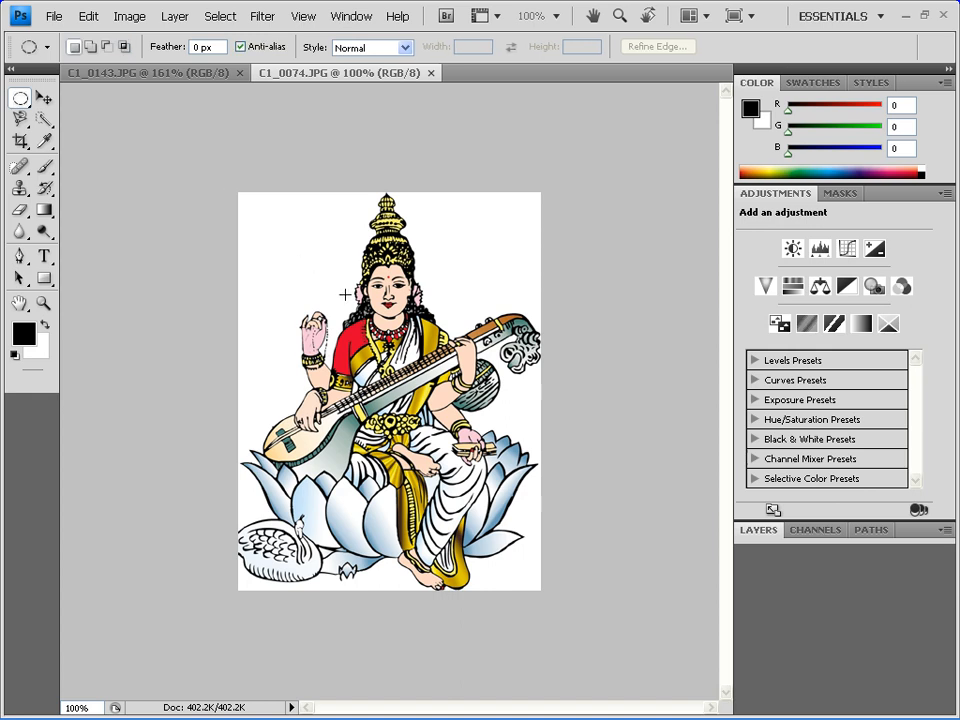
key("ctrl+plus")
key("alt")
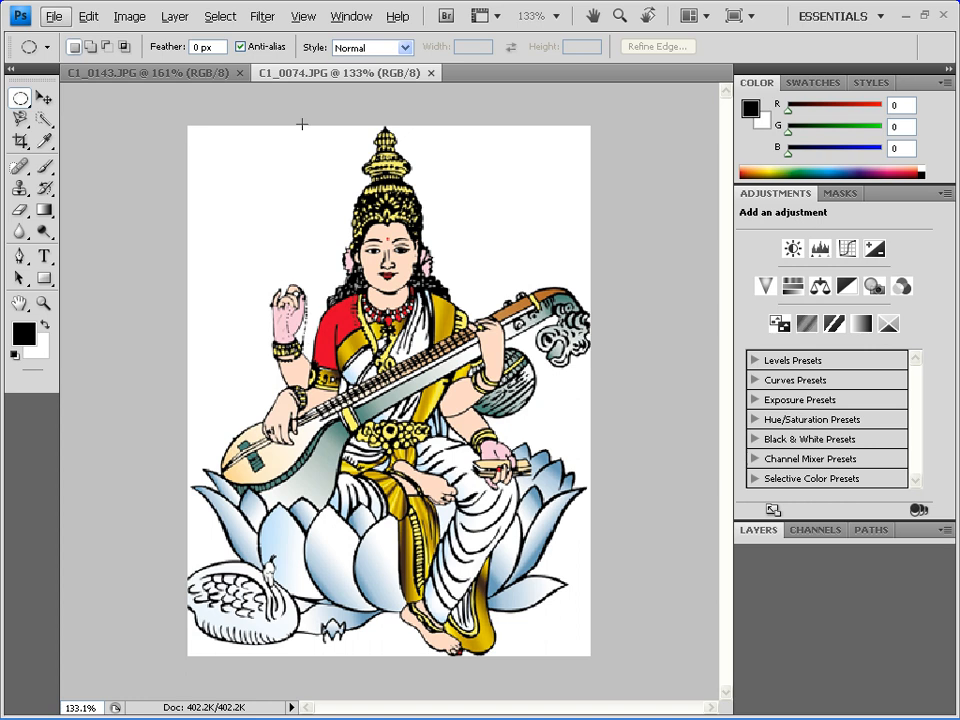
left_click(129, 16)
mouse_move(88, 16)
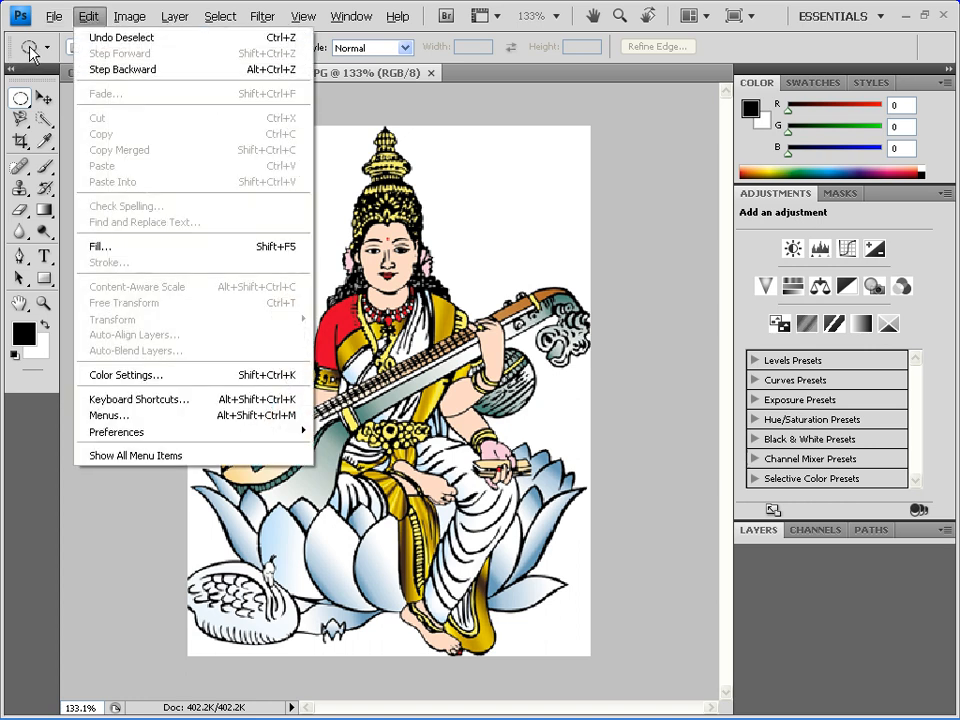
key("Escape")
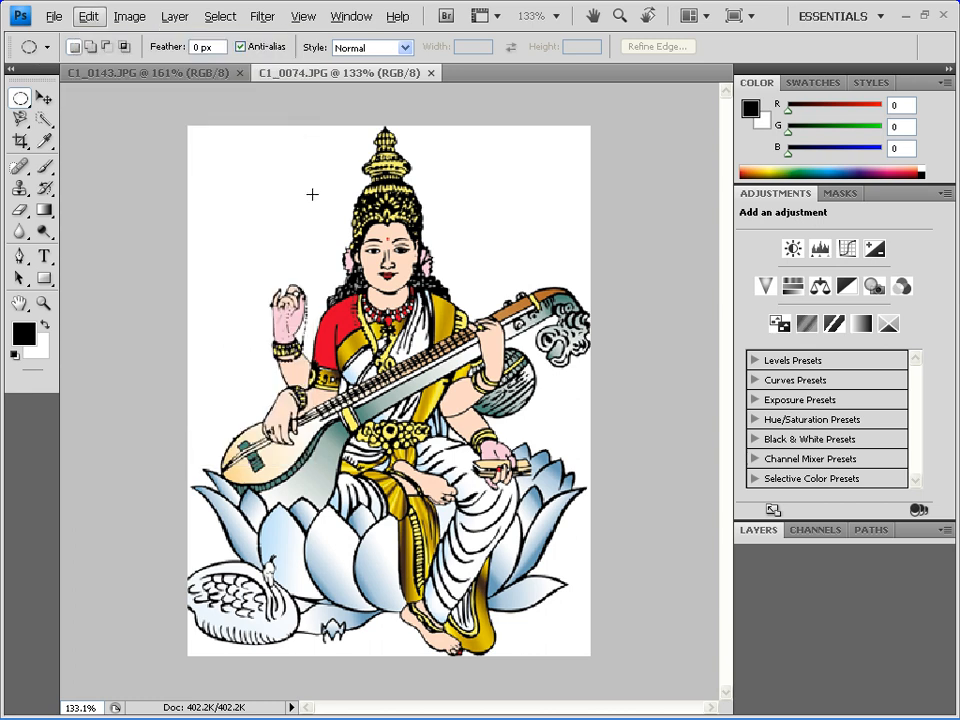
- Draw a rectangular marquee selection around the figure's head and crown, and deselect it
key("shift+m")
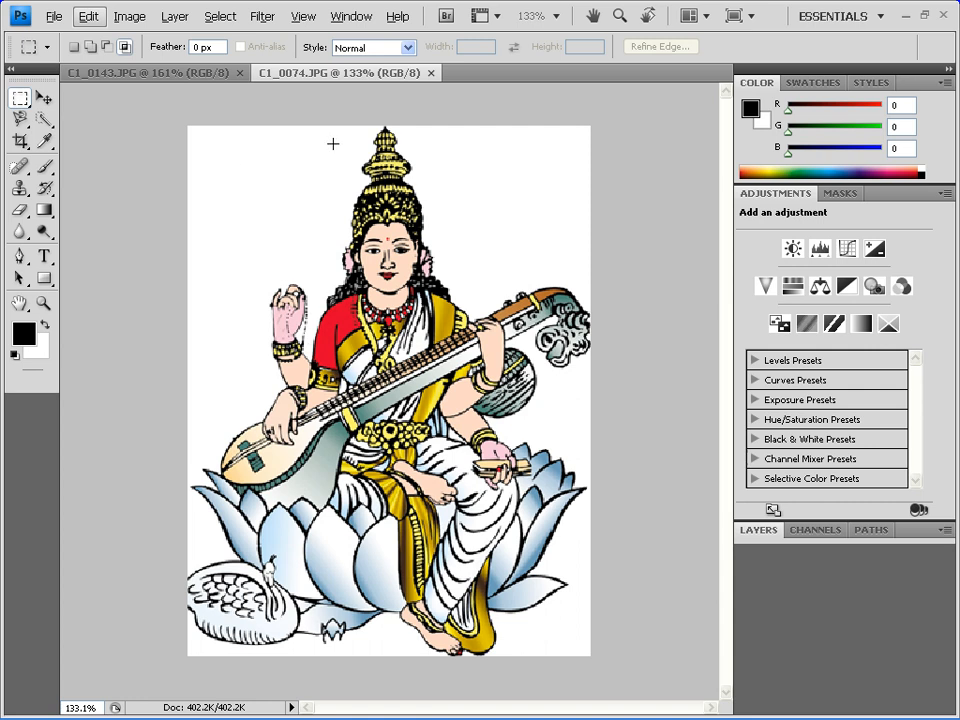
left_click_drag(335, 127, 467, 296)
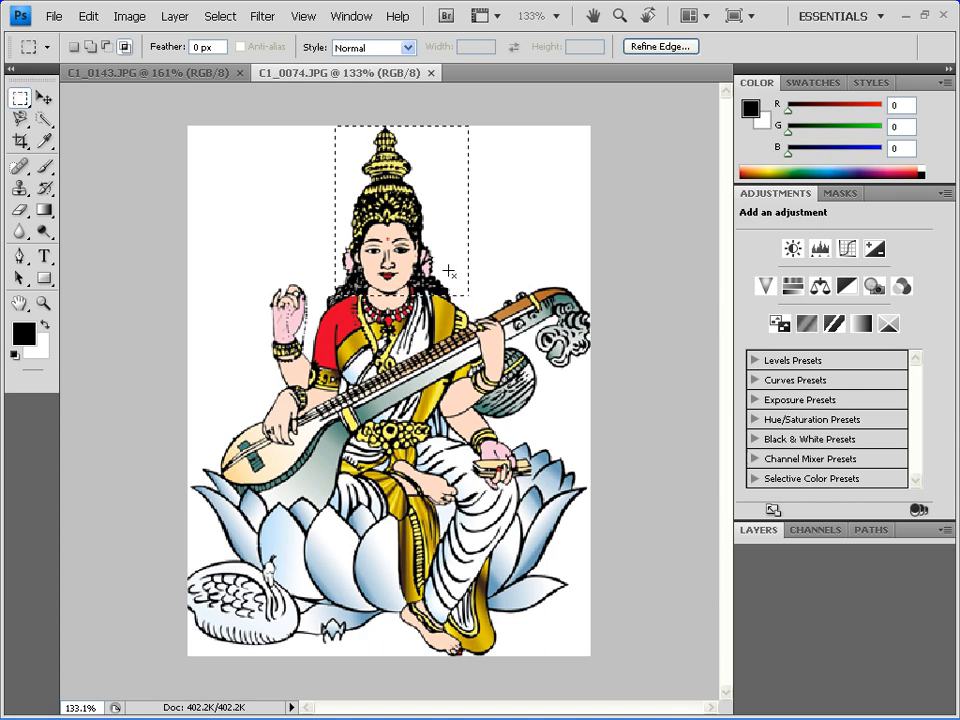
key("ctrl+d")
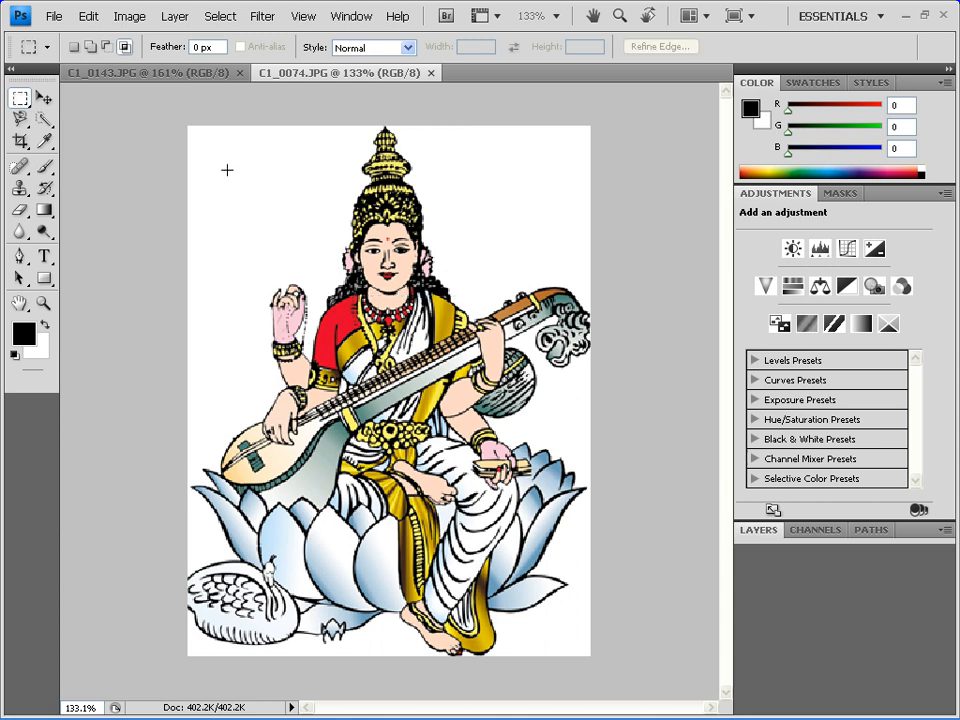
- Draw a rectangular selection over the blank area beside the crown and add smaller rectangles along its edges
left_click_drag(189, 125, 326, 271)
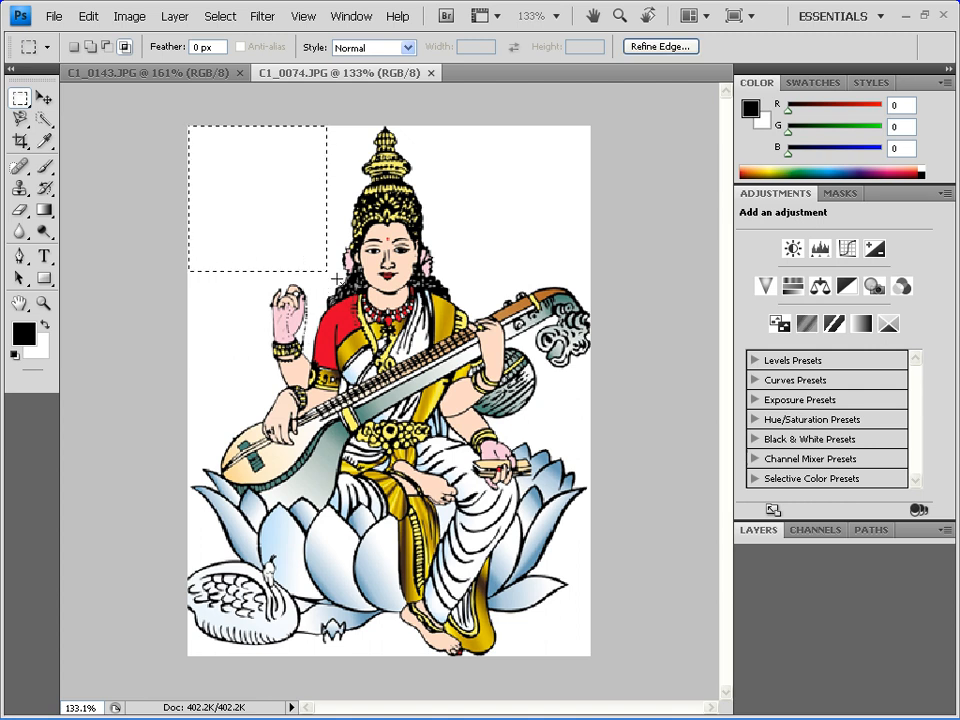
left_click(340, 270)
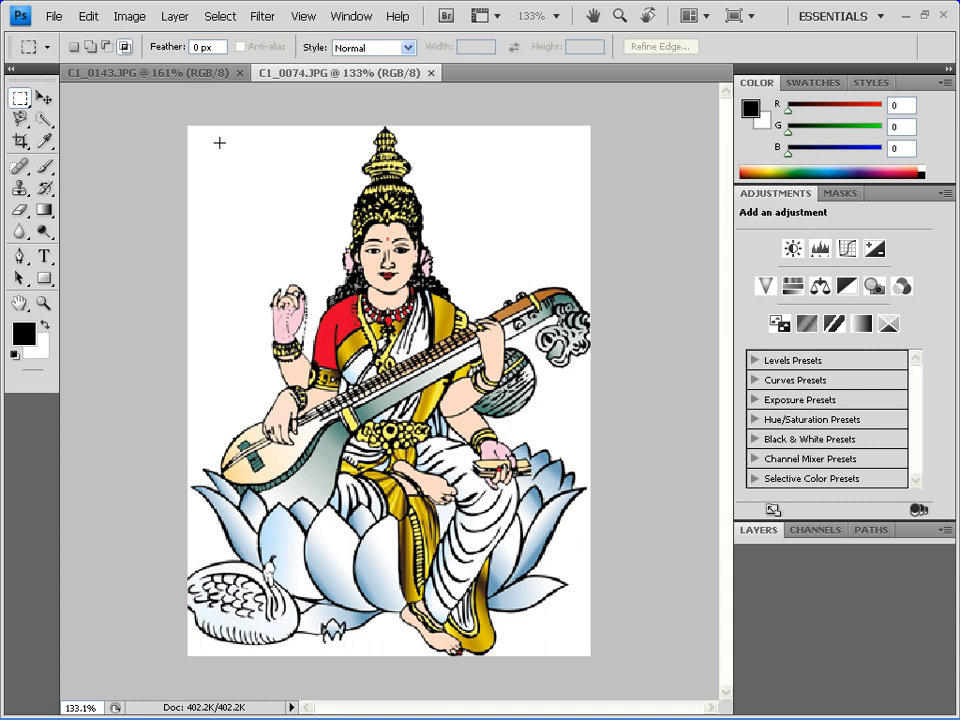
left_click_drag(188, 124, 293, 257)
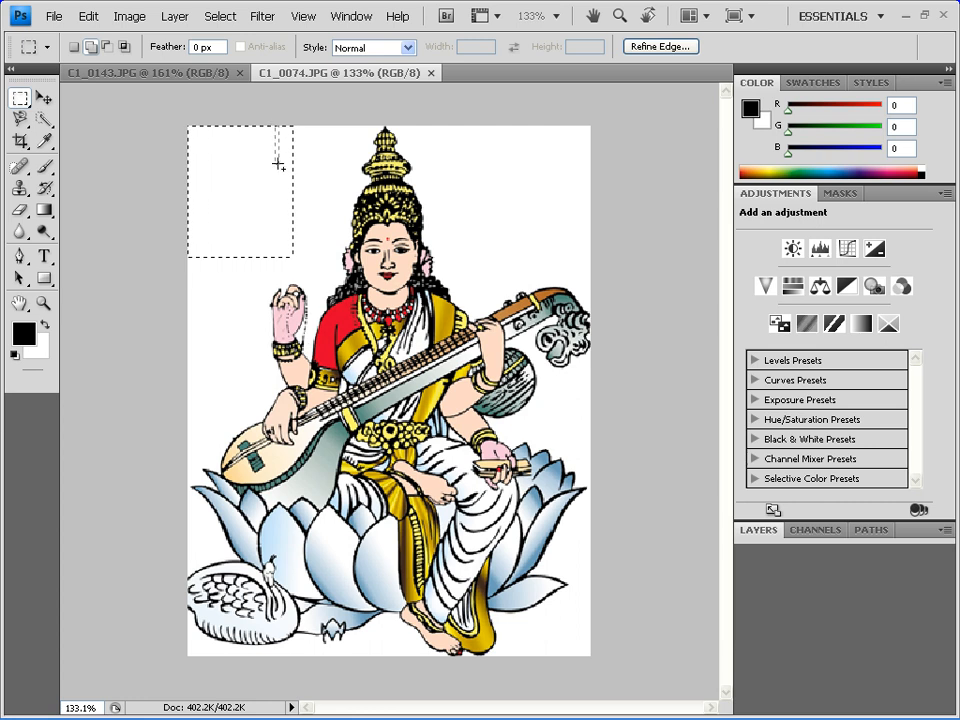
left_click_drag(300, 220, 322, 260)
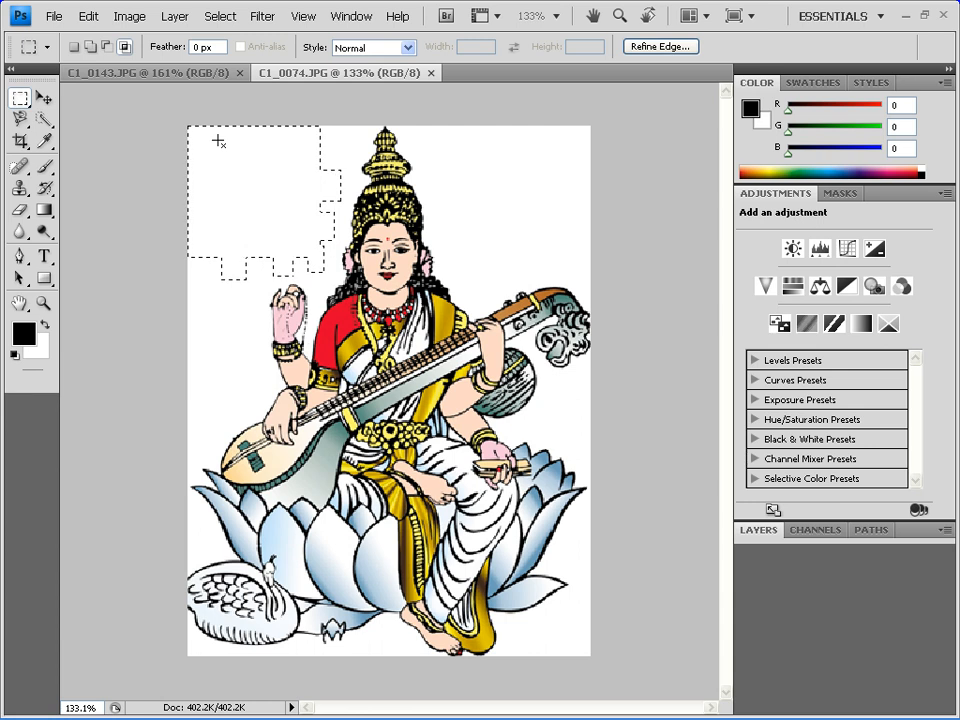
- Subtract rectangles from the selection's upper-left corner, intersect the remainder with another rectangle, and deselect
key("alt")
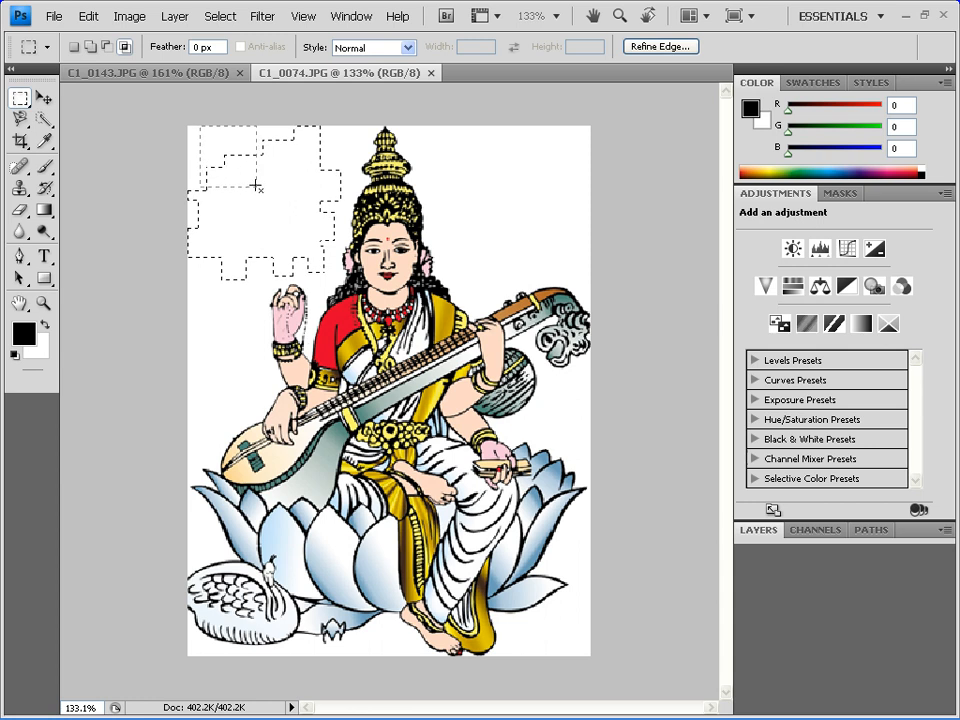
left_click_drag(265, 186, 265, 186)
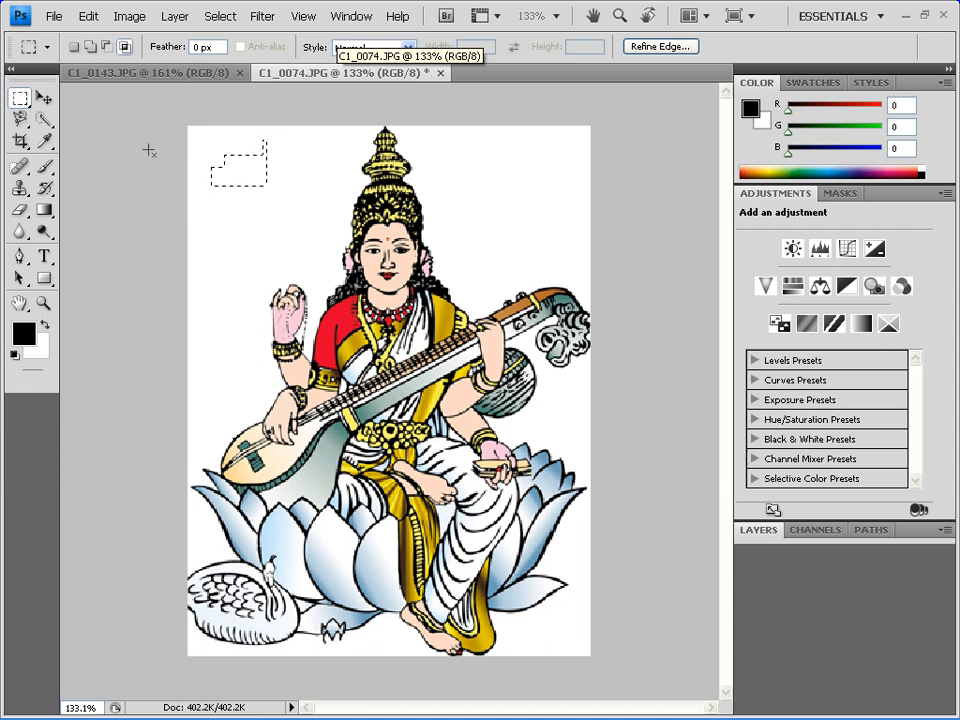
left_click(224, 156)
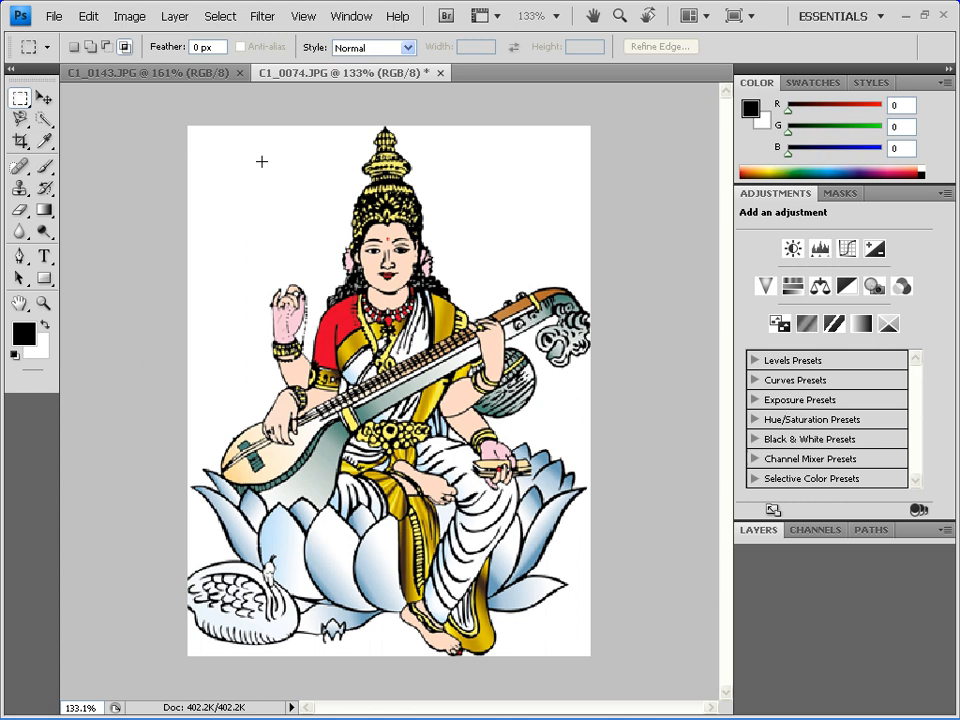
- Draw a new rectangular marquee selection in the blank white area beside the crown, above the raised hand
left_click(25, 98)
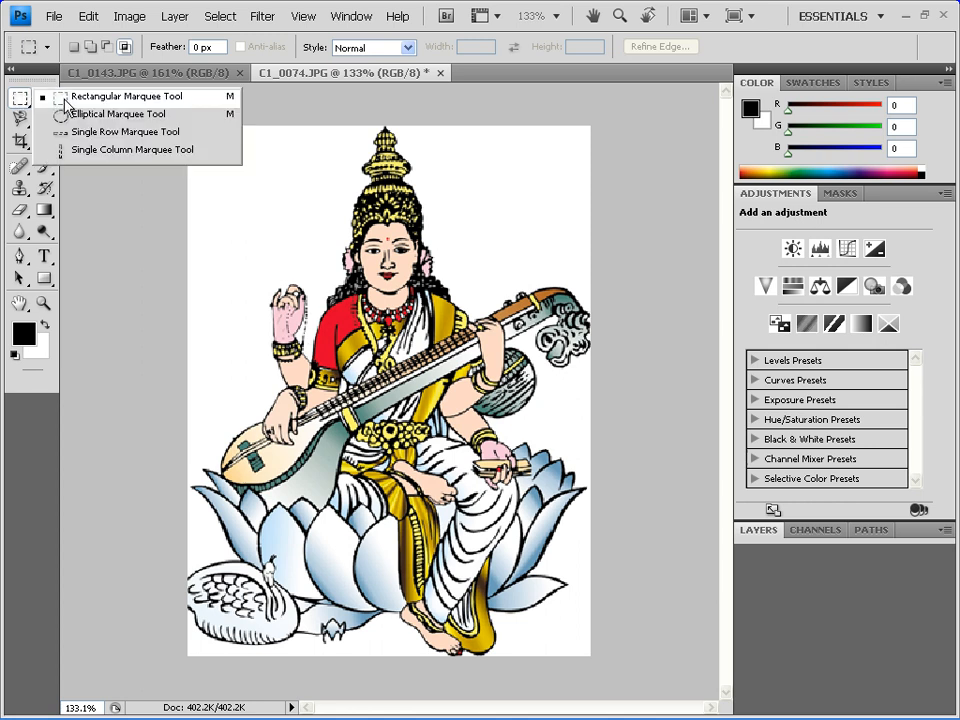
left_click(65, 100)
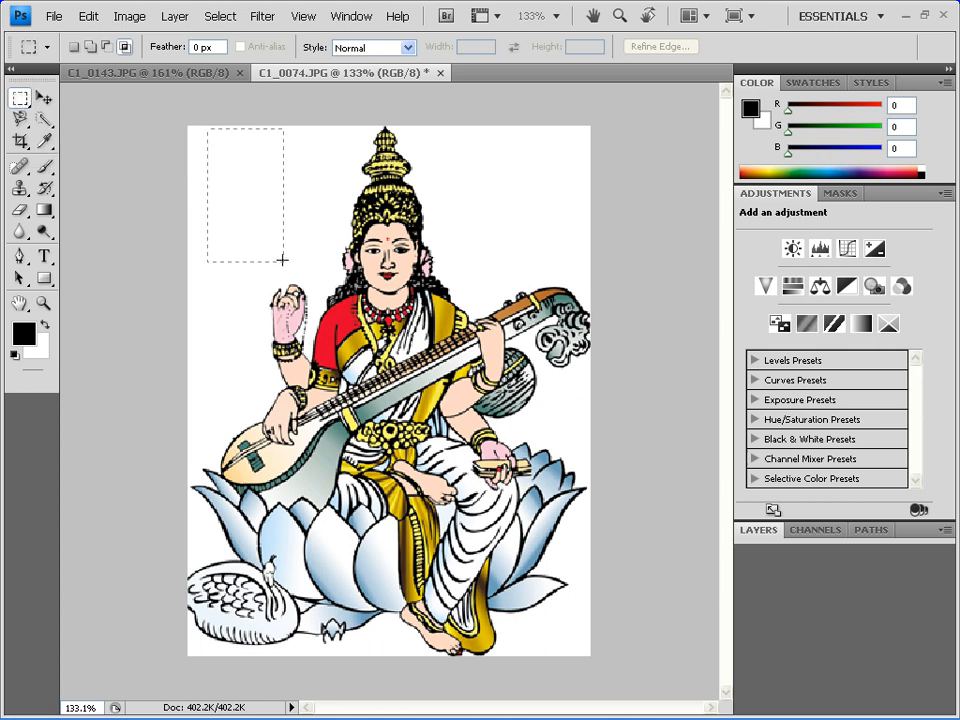
left_click_drag(322, 259, 320, 257)
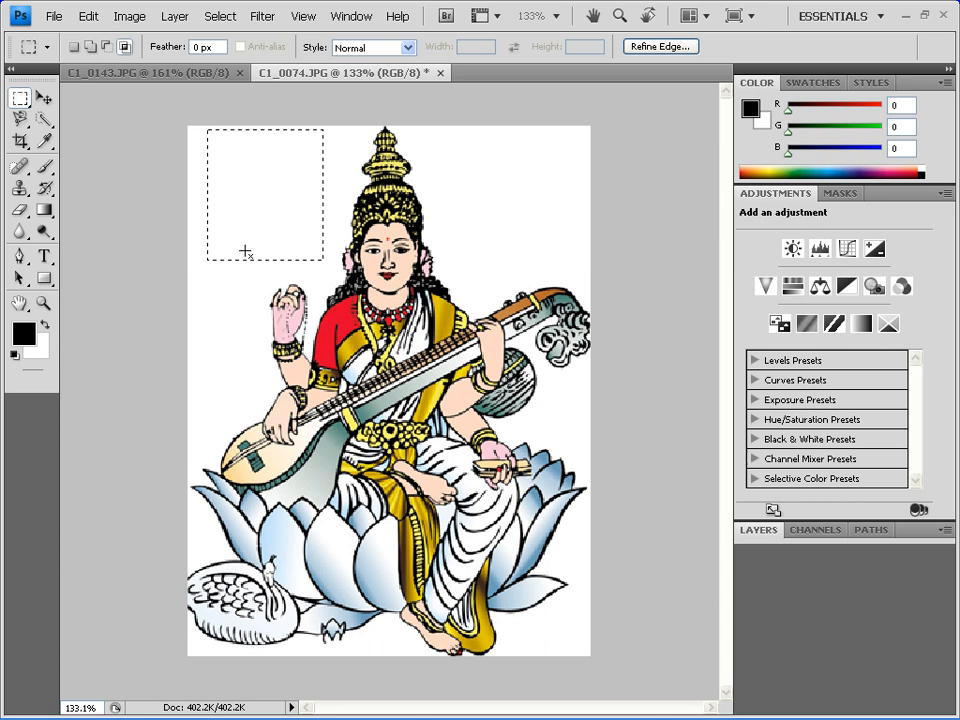
- Choose the Brush tool and set the foreground color to red (ea1c1c)
left_click(45, 188)
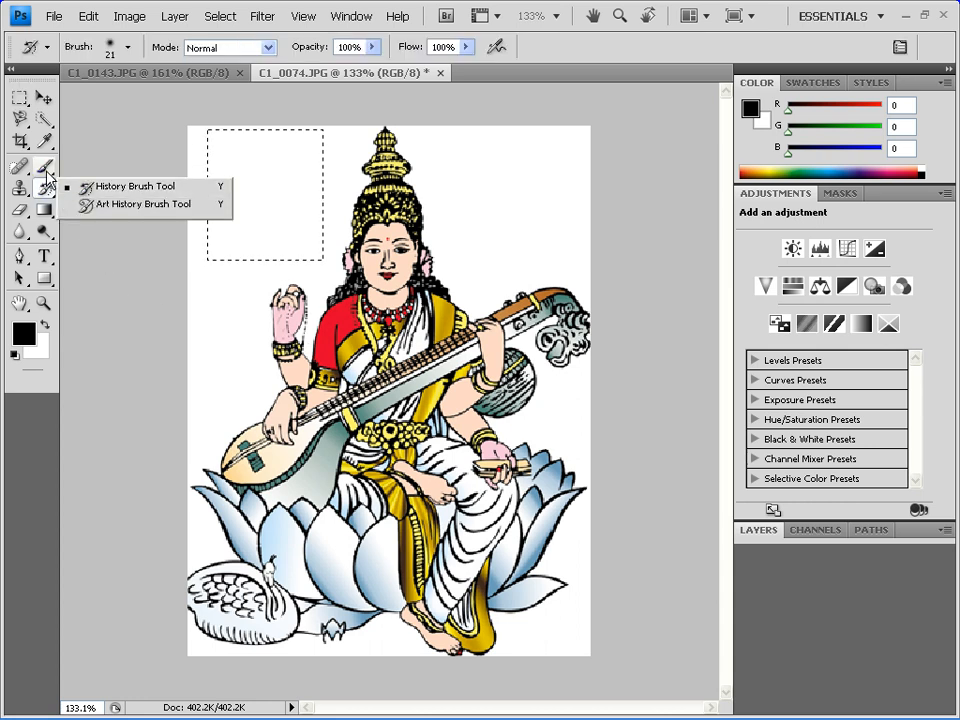
left_click(46, 170)
left_click(88, 167)
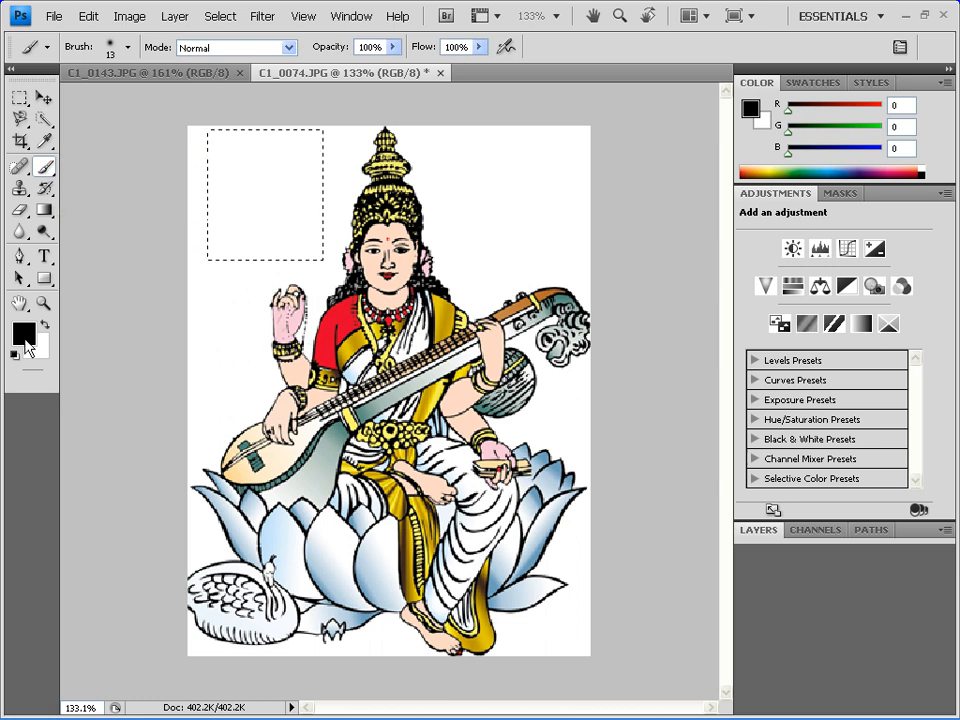
left_click(26, 338)
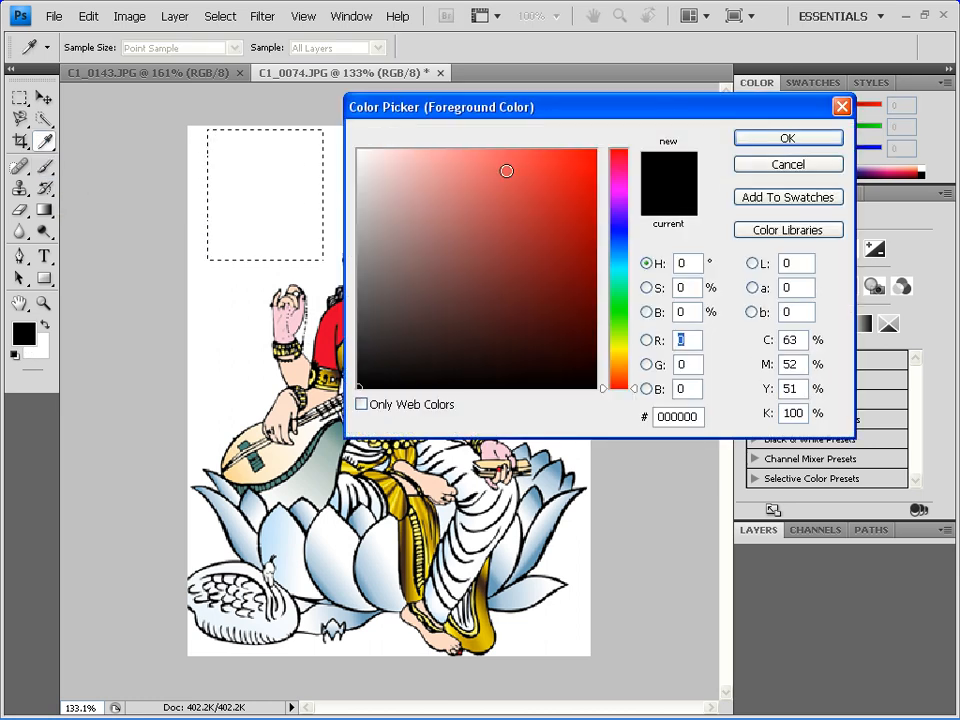
left_click(567, 169)
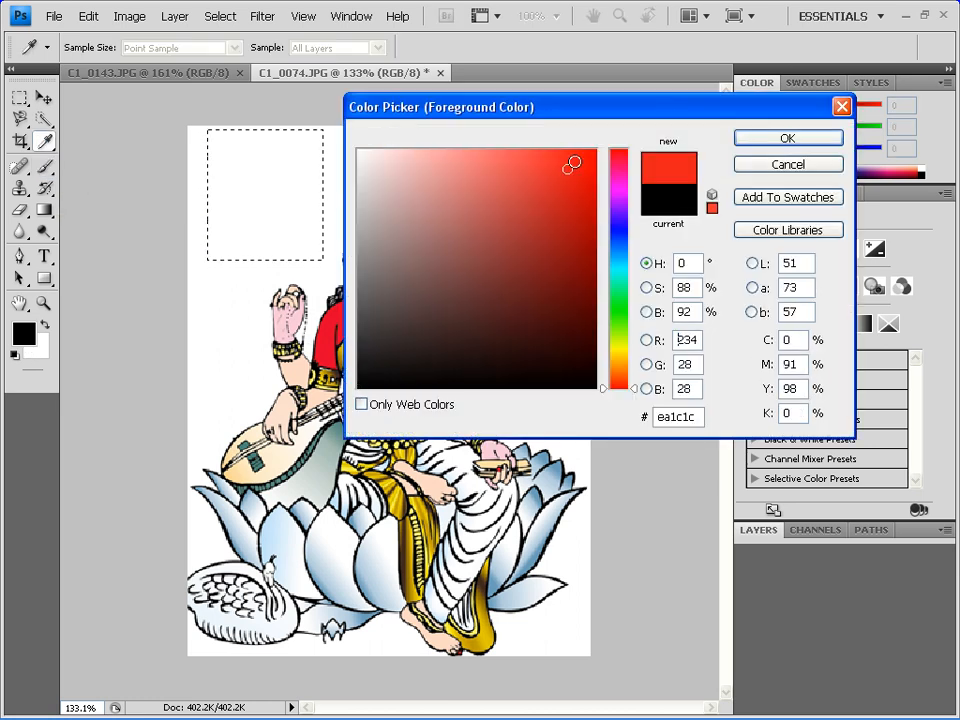
left_click(786, 140)
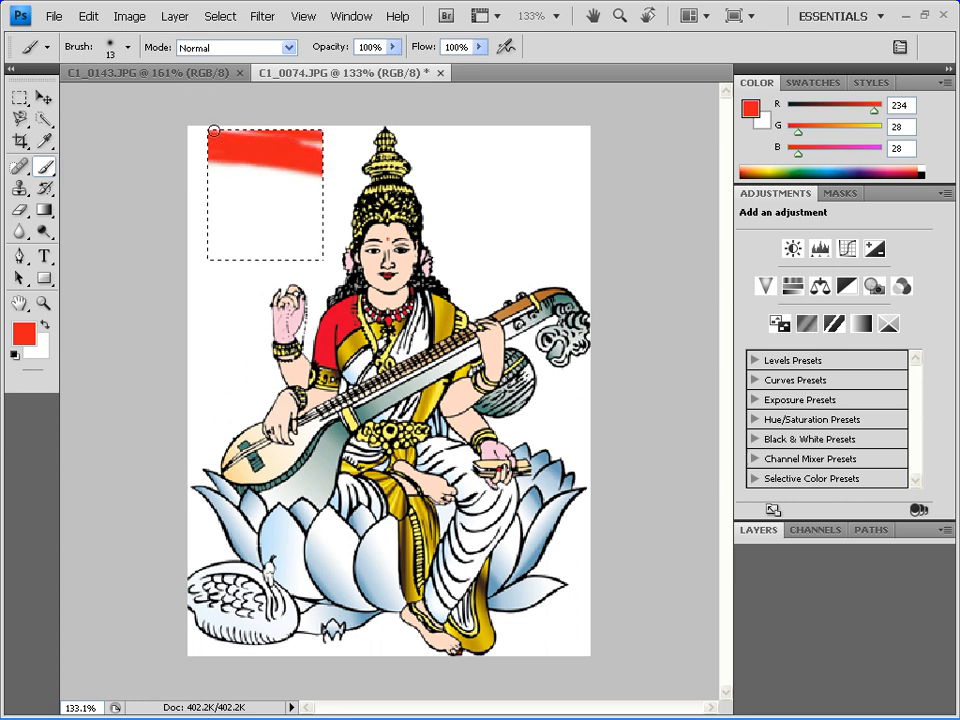
- Enlarge the brush to 250 and paint the whole rectangular selection red
key("bracketright")
key("bracketright")
key("bracketright")
key("bracketright")
key("bracketright")
key("bracketright")
key("bracketright")
key("bracketright")
key("bracketright")
key("bracketright")
key("bracketright")
key("bracketright")
key("bracketright")
mouse_move(279, 174)
left_mouse_down()
mouse_move(291, 225)
mouse_move(392, 227)
mouse_move(190, 253)
left_mouse_up()
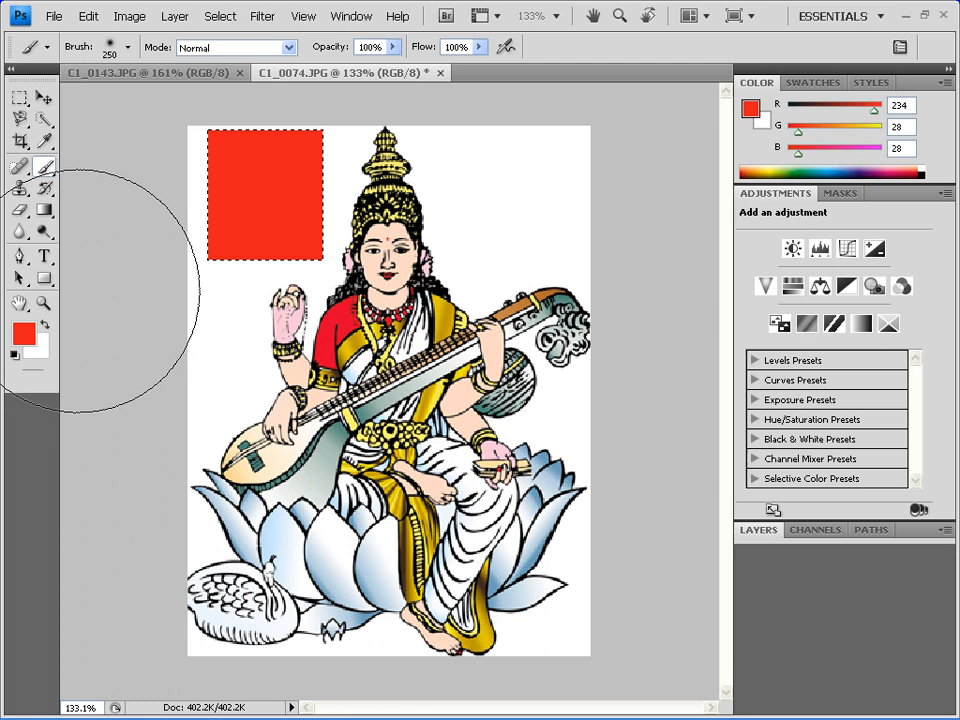
- Erase all the red paint inside the selection with the Eraser tool at brush size 13
left_click(19, 210)
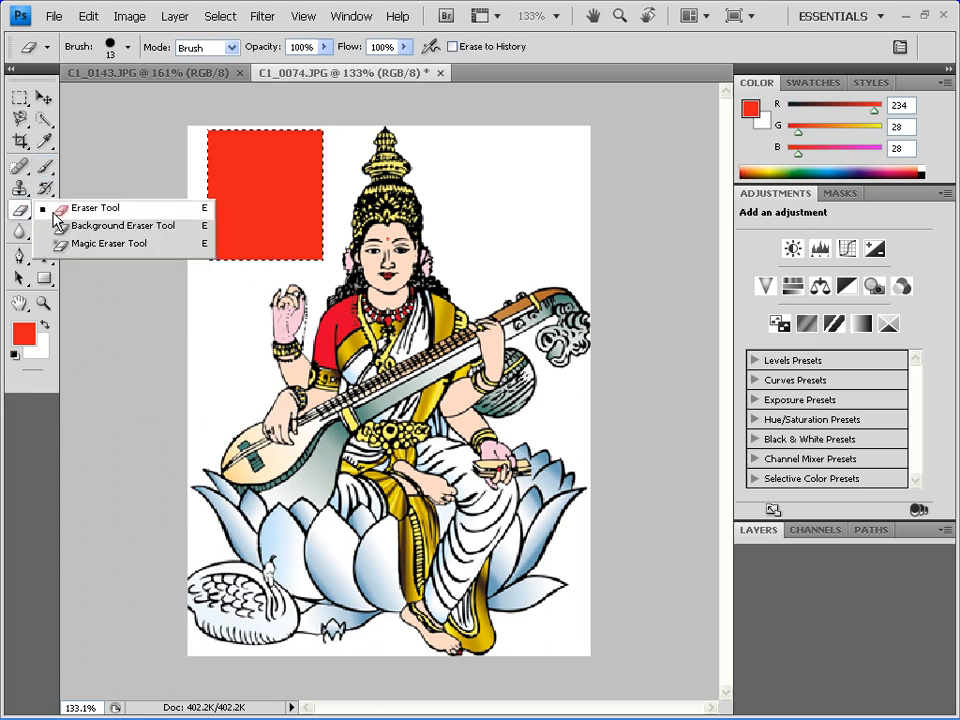
left_click(55, 210)
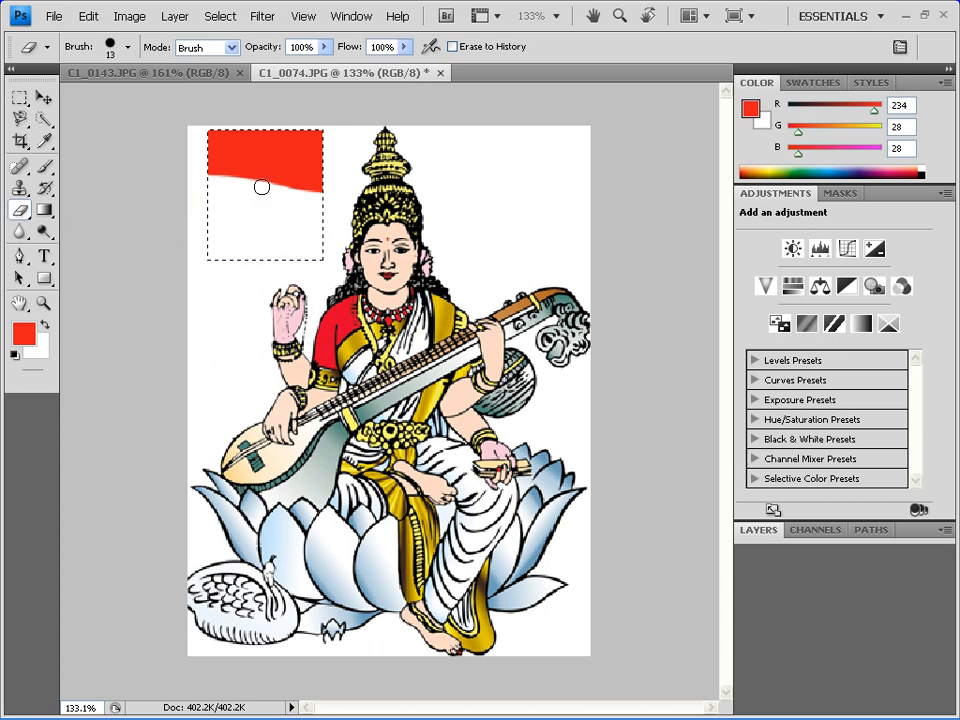
left_click_drag(265, 178, 321, 160)
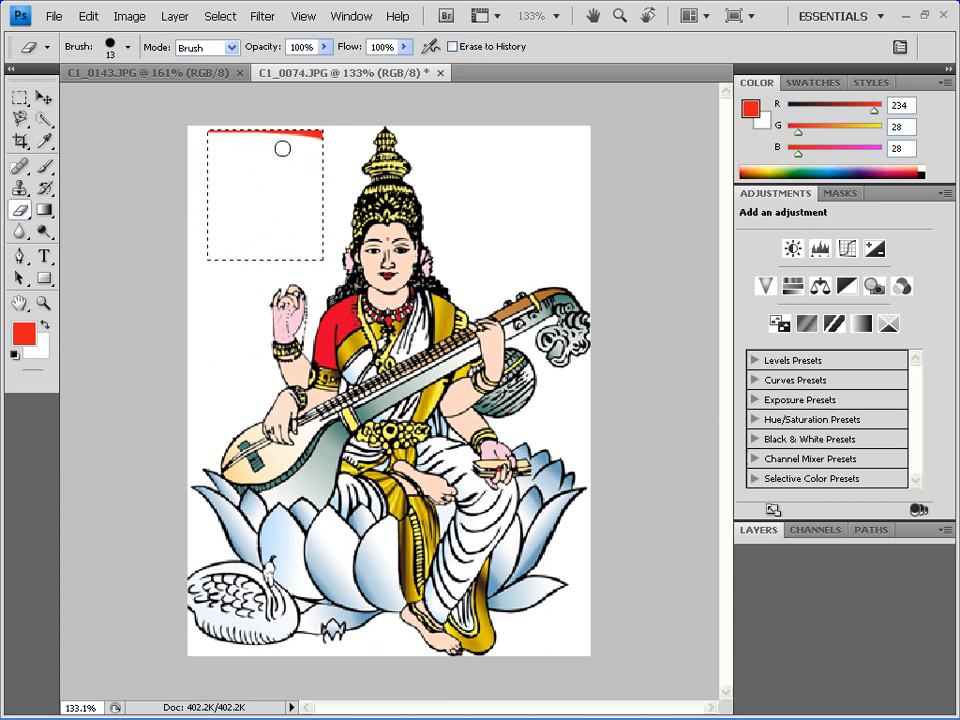
left_click_drag(141, 109, 231, 130)
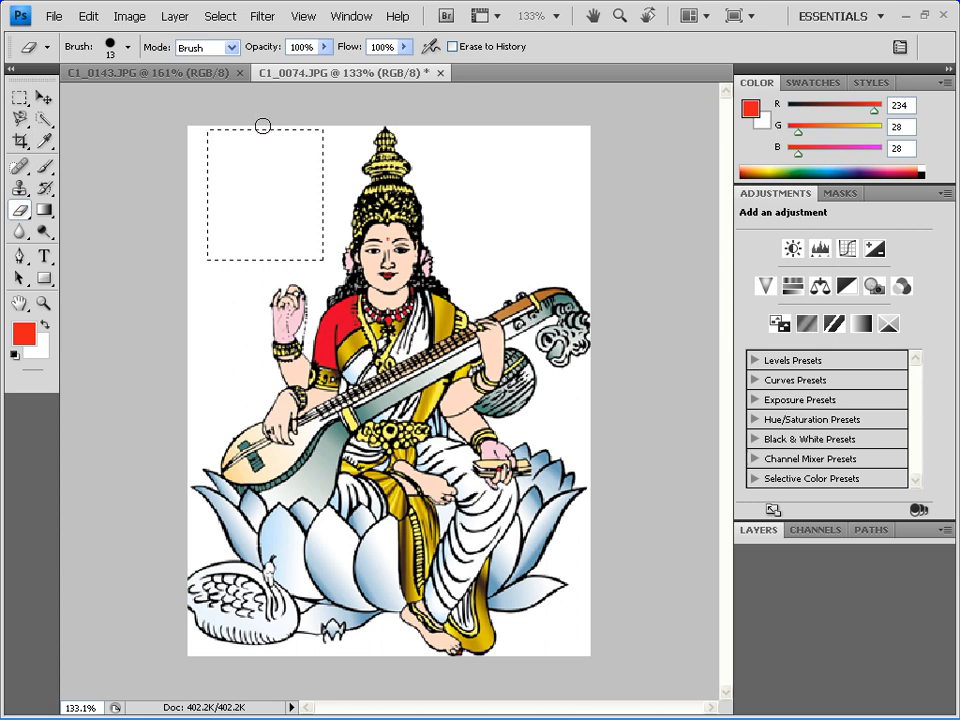
- Fill the rectangular selection with a diagonal linear gradient using the yellow, violet, orange and blue preset
left_click(44, 212)
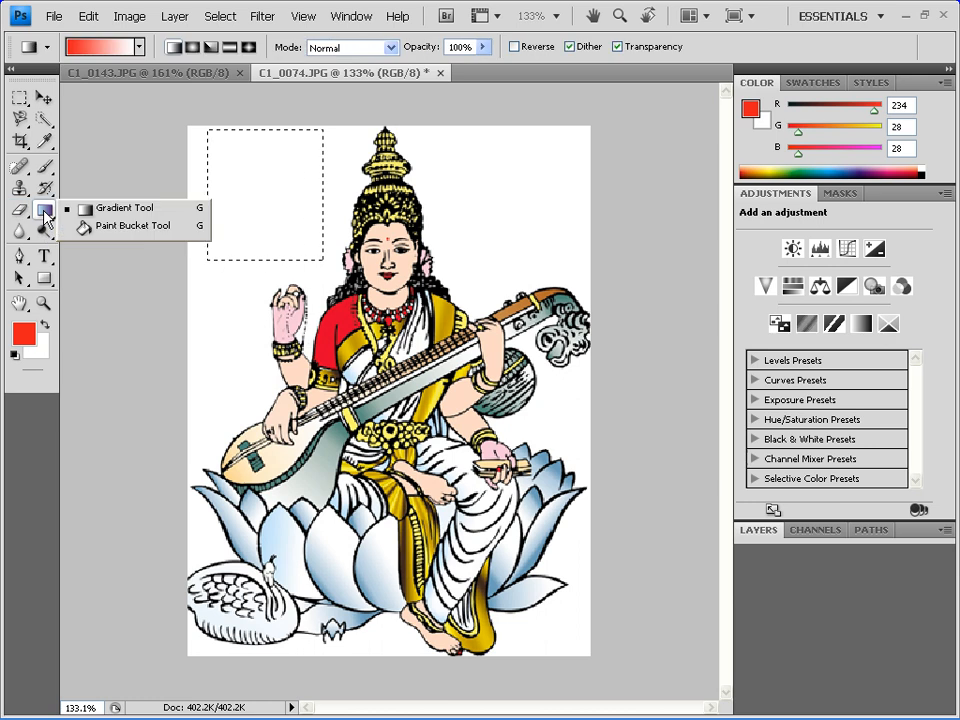
left_click(92, 209)
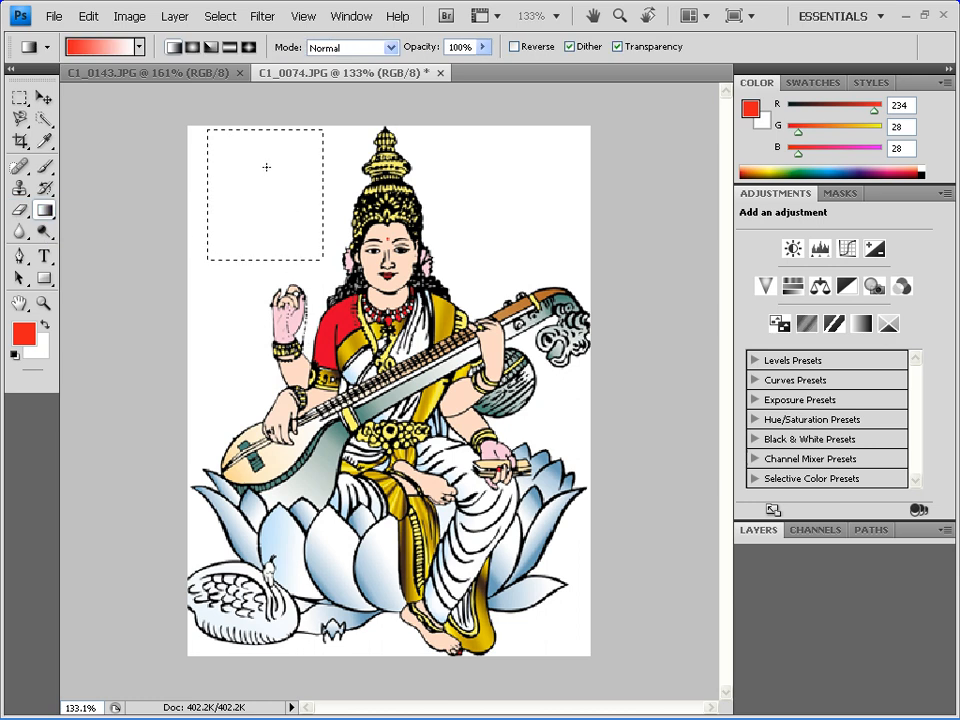
left_click(139, 48)
left_click(144, 117)
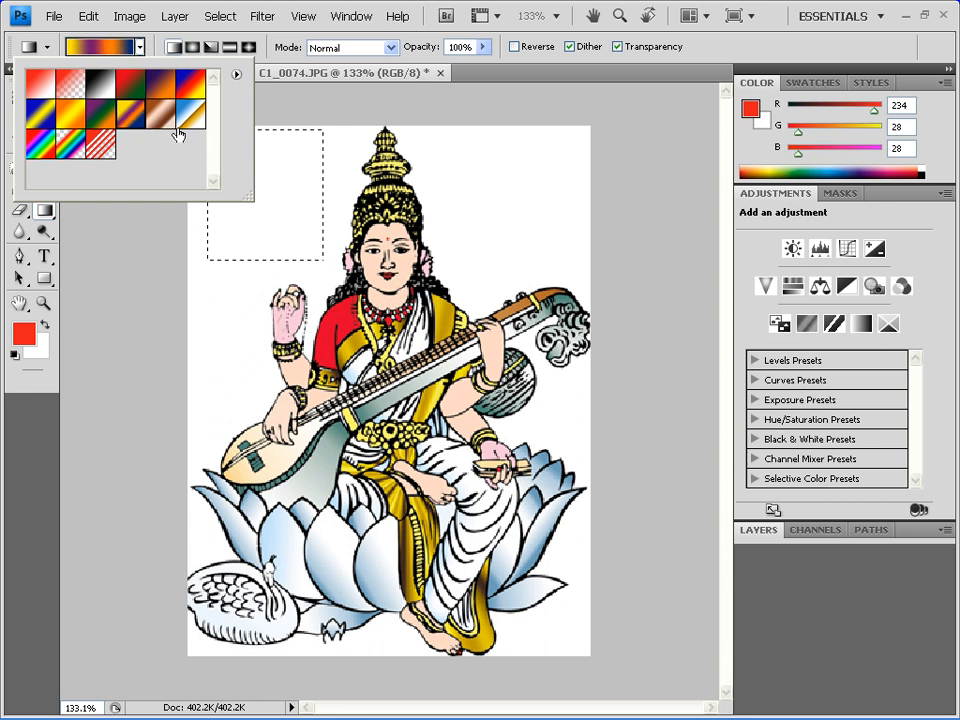
left_click(282, 204)
left_click_drag(236, 146, 280, 200)
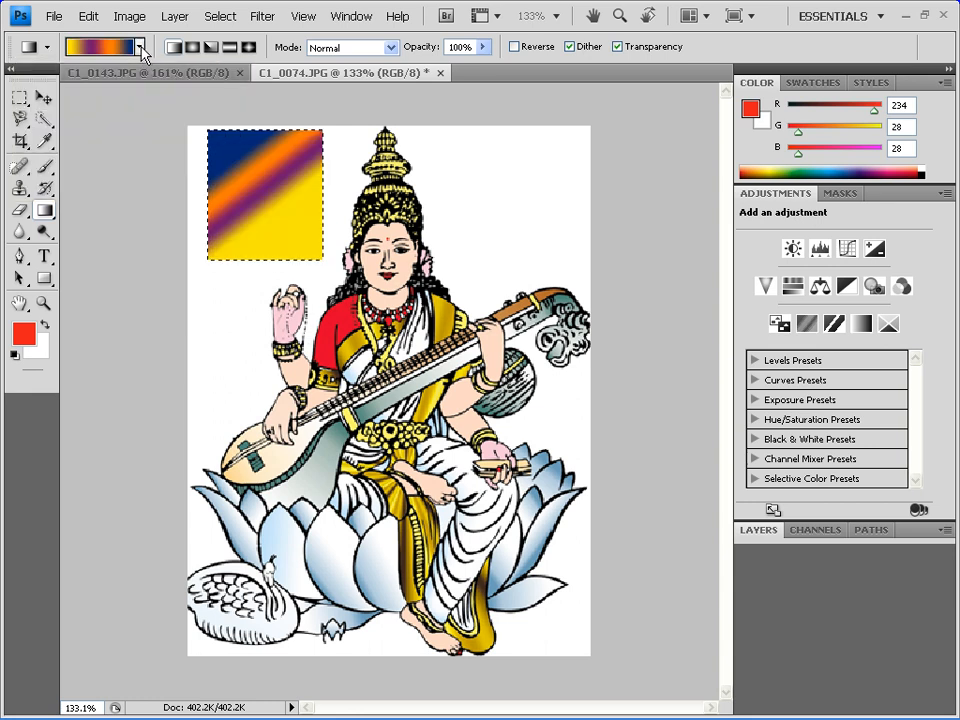
- Fill the rectangular selection with a diagonal linear gradient using the red-to-green preset
left_click(141, 47)
left_click(133, 94)
left_click(284, 179)
left_click_drag(252, 175, 285, 250)
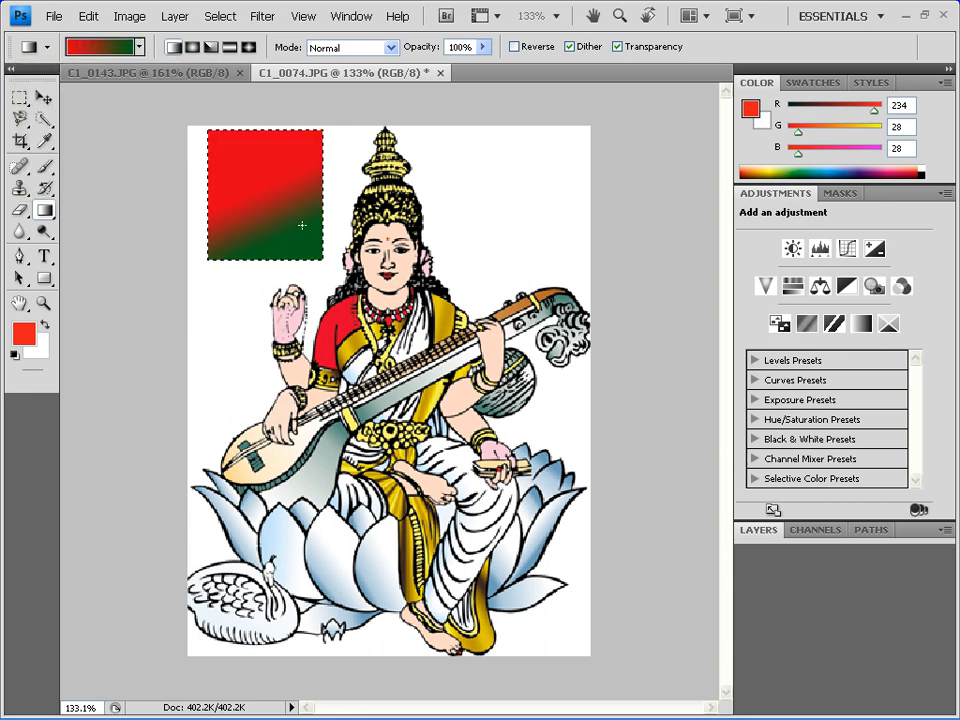
- Refill the rectangular selection with a diagonal linear gradient using the copper-brown preset
left_click(140, 47)
left_click(122, 86)
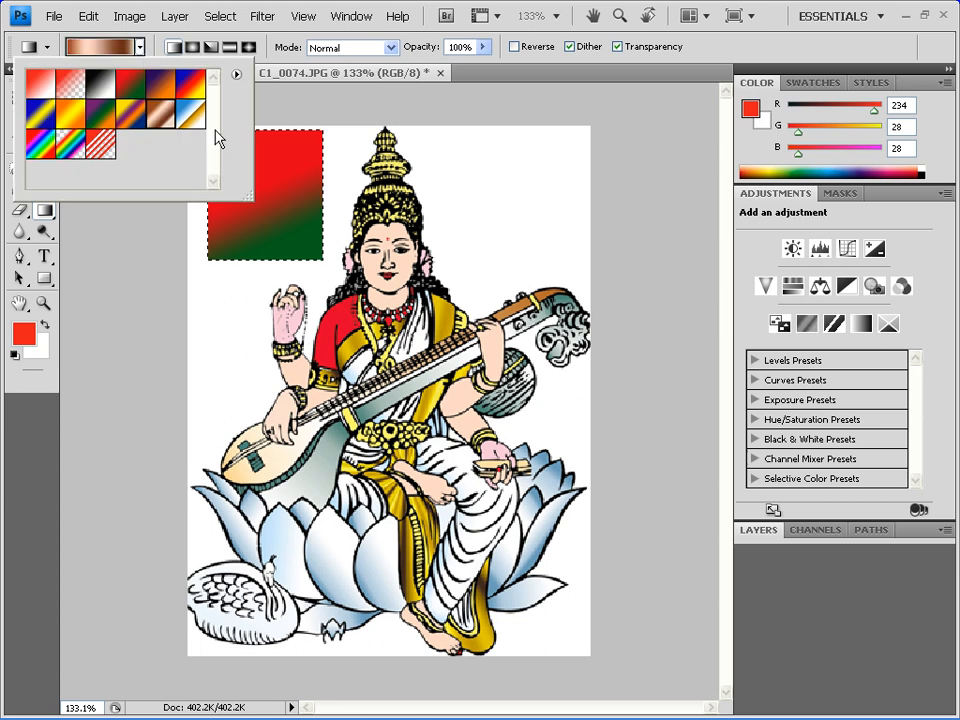
left_click(305, 214)
left_click_drag(262, 150, 313, 214)
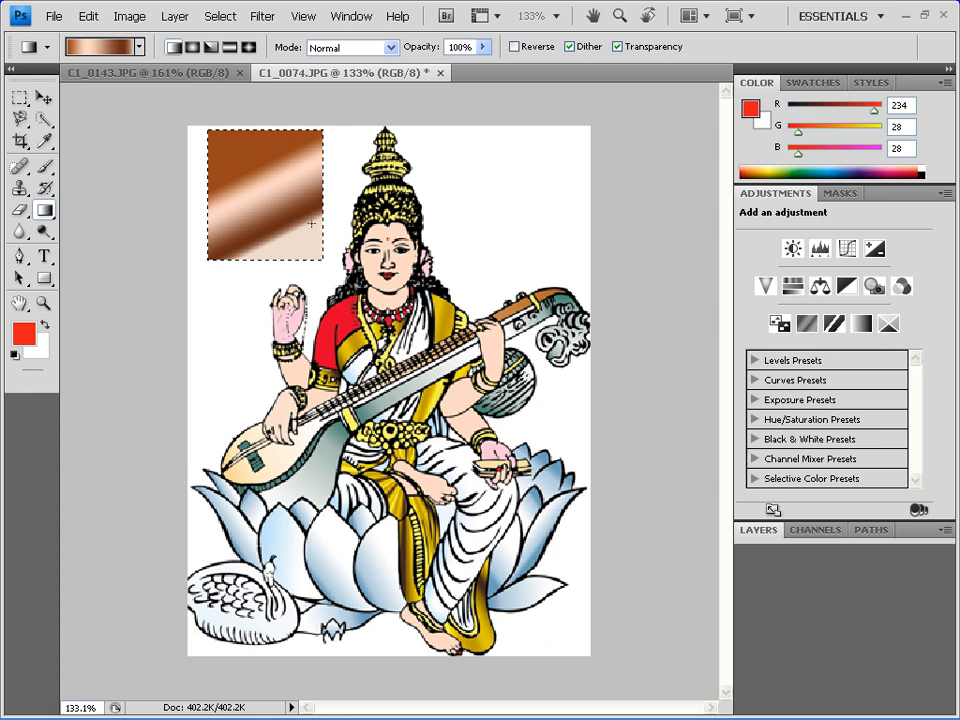
left_click_drag(274, 180, 304, 220)
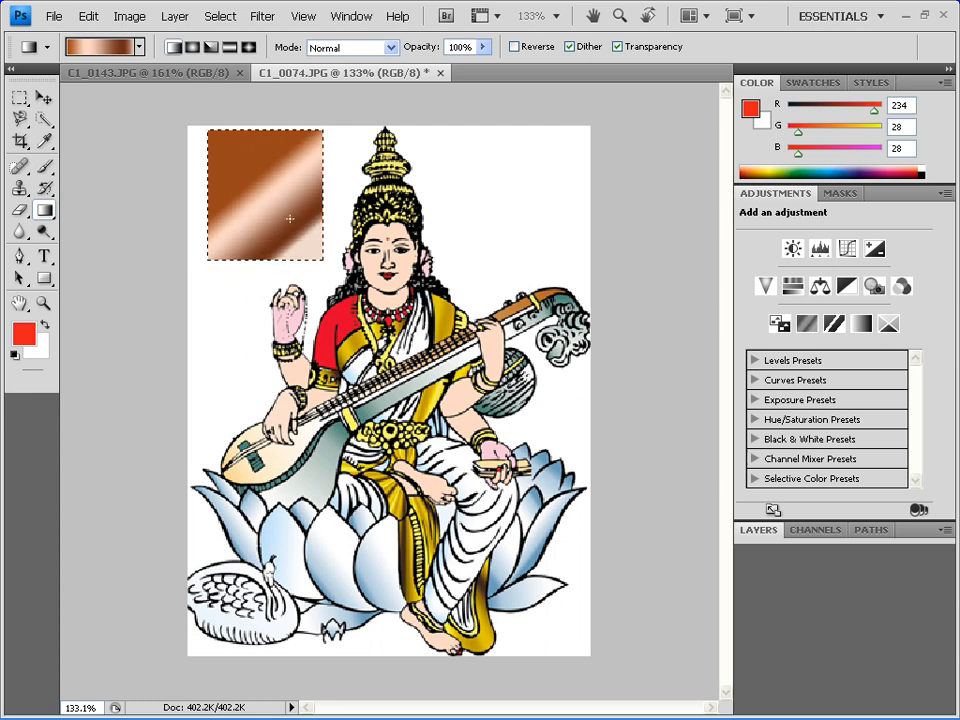
- Fill all areas of the rectangular selection with the multicolored striped pattern using the Paint Bucket tool
left_click(57, 219)
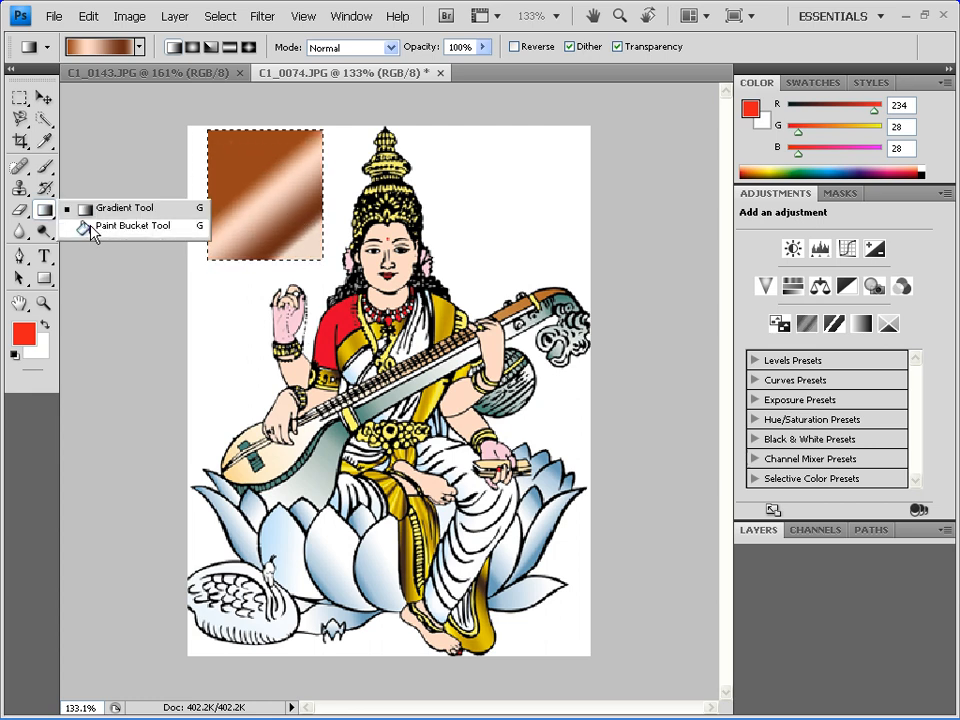
left_click(91, 229)
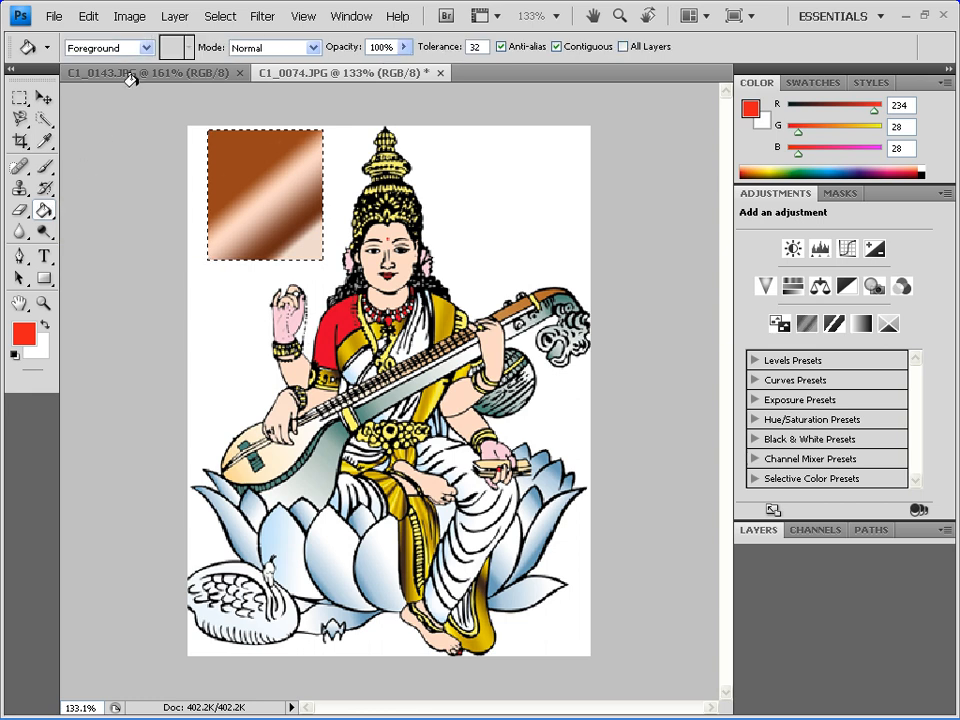
left_click(146, 48)
left_click(133, 78)
left_click(188, 47)
left_click(114, 88)
left_click(270, 210)
left_click(250, 185)
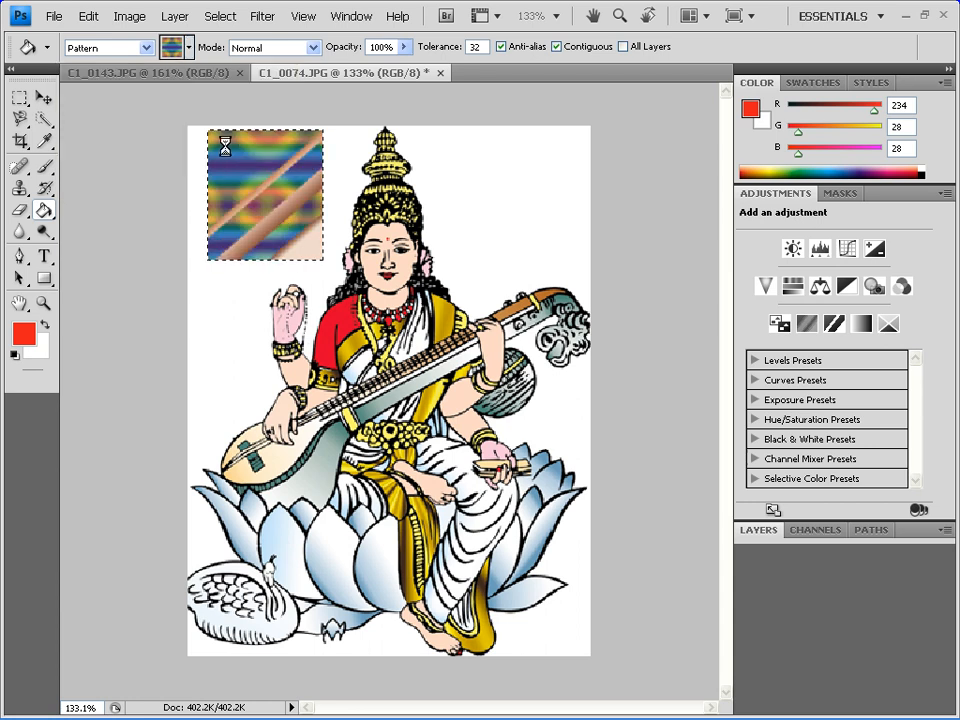
left_click(244, 210)
left_click(266, 232)
left_click(259, 229)
left_click(303, 247)
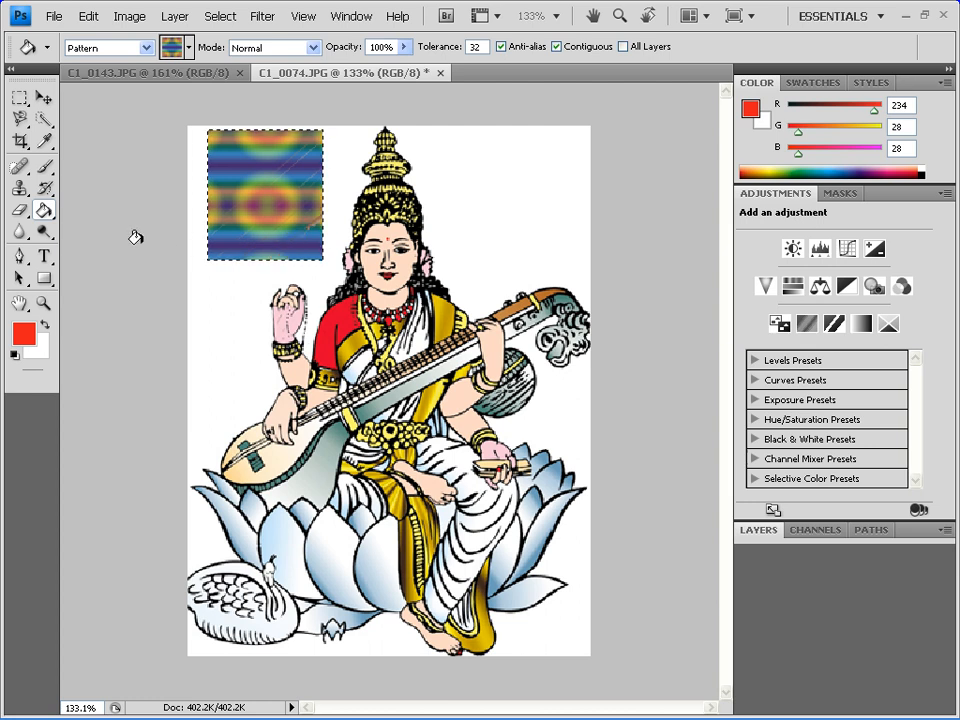
- Erase the whole pattern inside the selection with the Eraser tool at brush size 13, and deselect
right_click(26, 222)
left_click(66, 210)
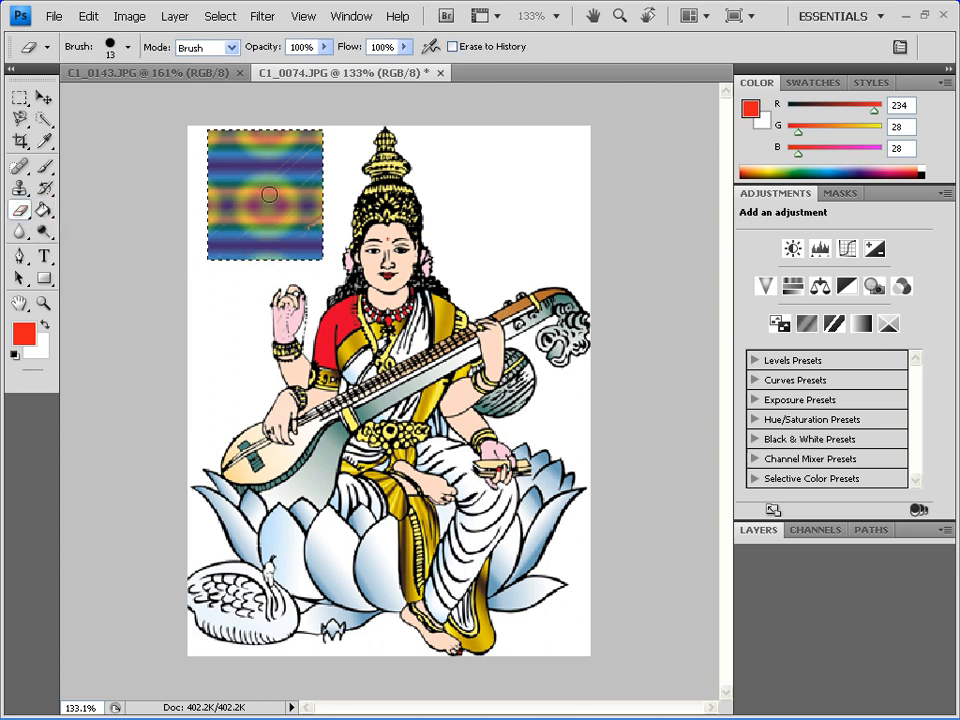
mouse_move(275, 192)
left_mouse_down()
mouse_move(240, 220)
mouse_move(300, 160)
mouse_move(230, 240)
mouse_move(290, 175)
left_mouse_up()
mouse_move(223, 258)
left_mouse_down()
mouse_move(230, 226)
mouse_move(208, 246)
mouse_move(279, 216)
left_mouse_up()
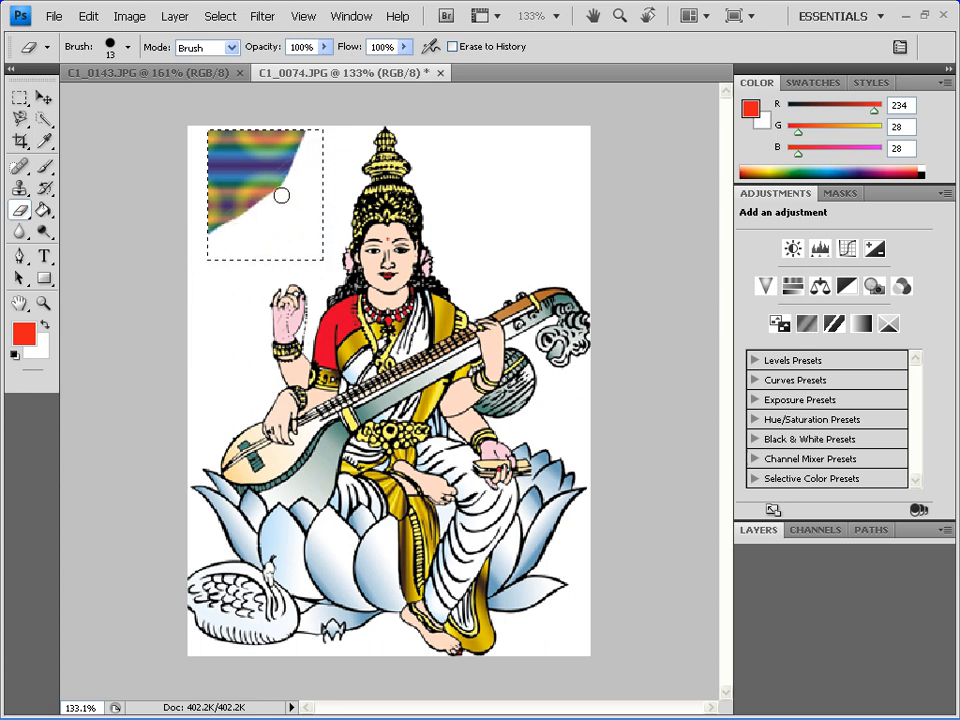
left_click_drag(200, 243, 283, 139)
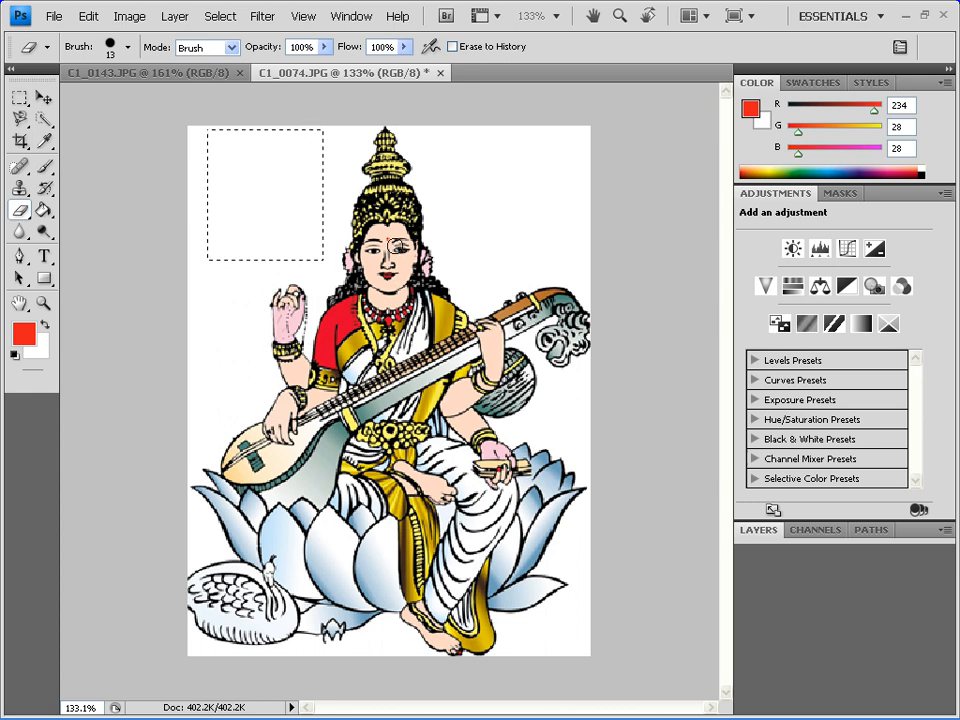
key("ctrl+d")
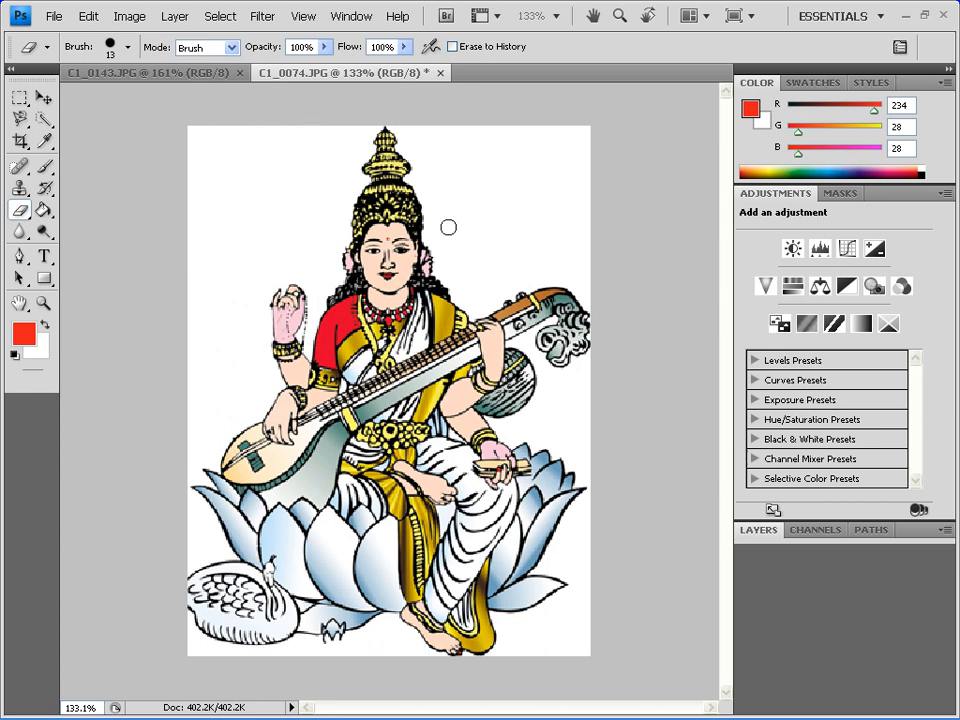
- Draw a rectangular marquee selection around almost the entire picture of the seated figure
left_click(19, 98)
left_click(59, 100)
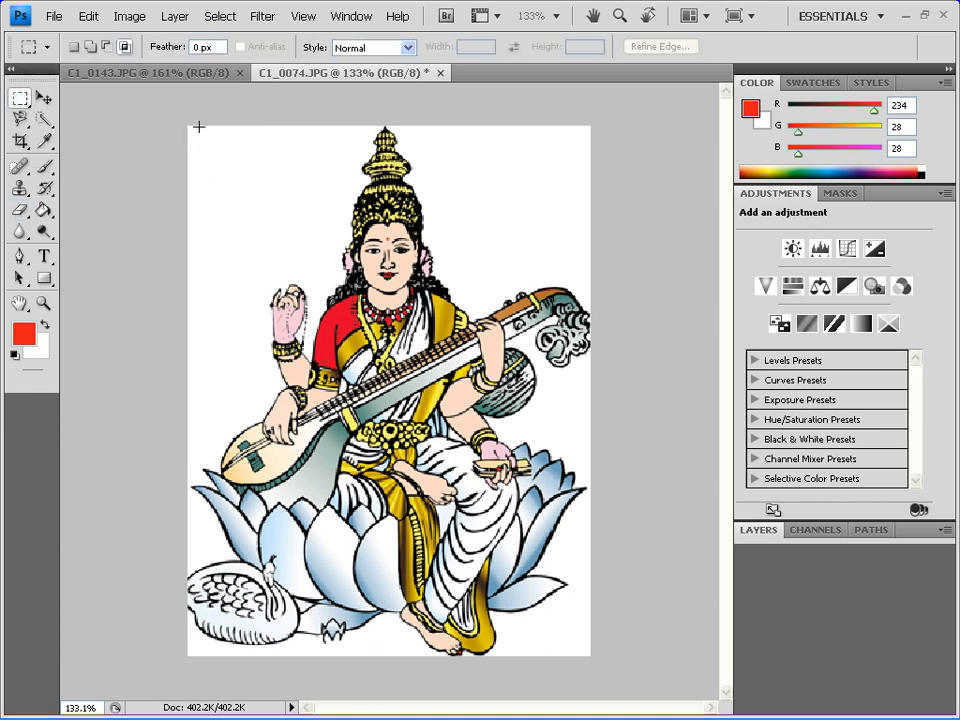
left_click_drag(217, 252, 590, 654)
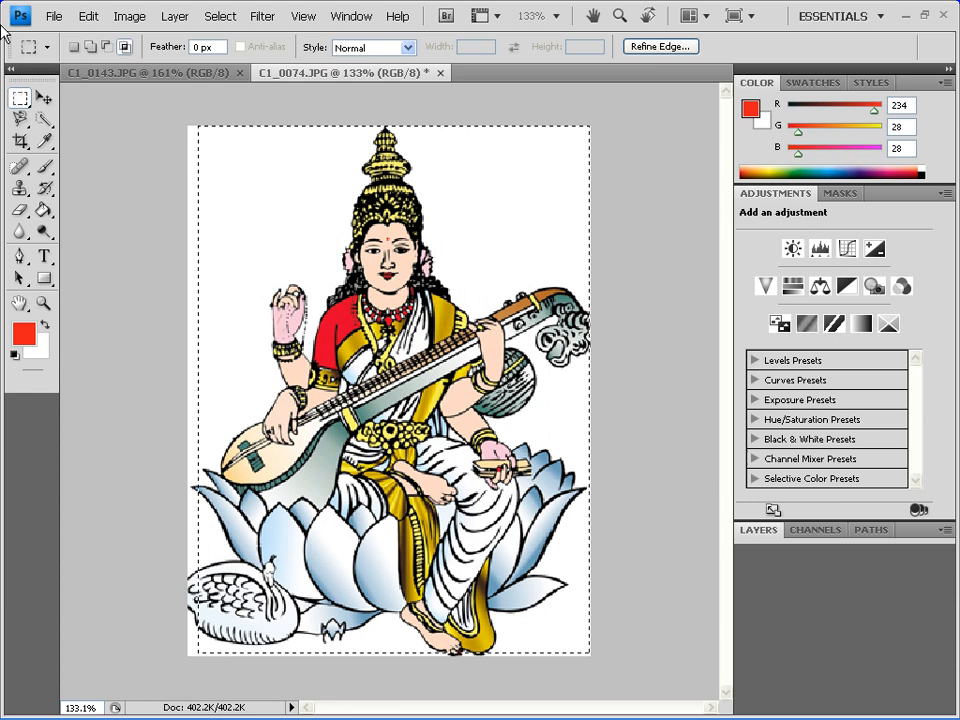
- Create a new document with the Default Photoshop Size preset, 7 by 5 inches at 72 pixels/inch with a white background
left_click(55, 17)
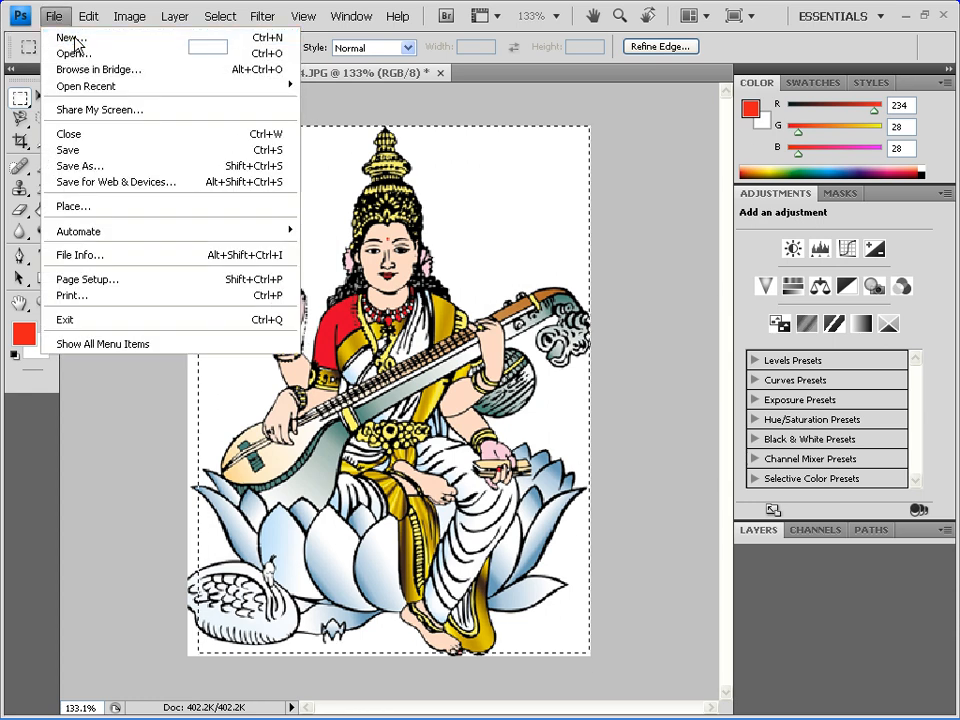
left_click(71, 36)
left_click(549, 233)
left_click(566, 267)
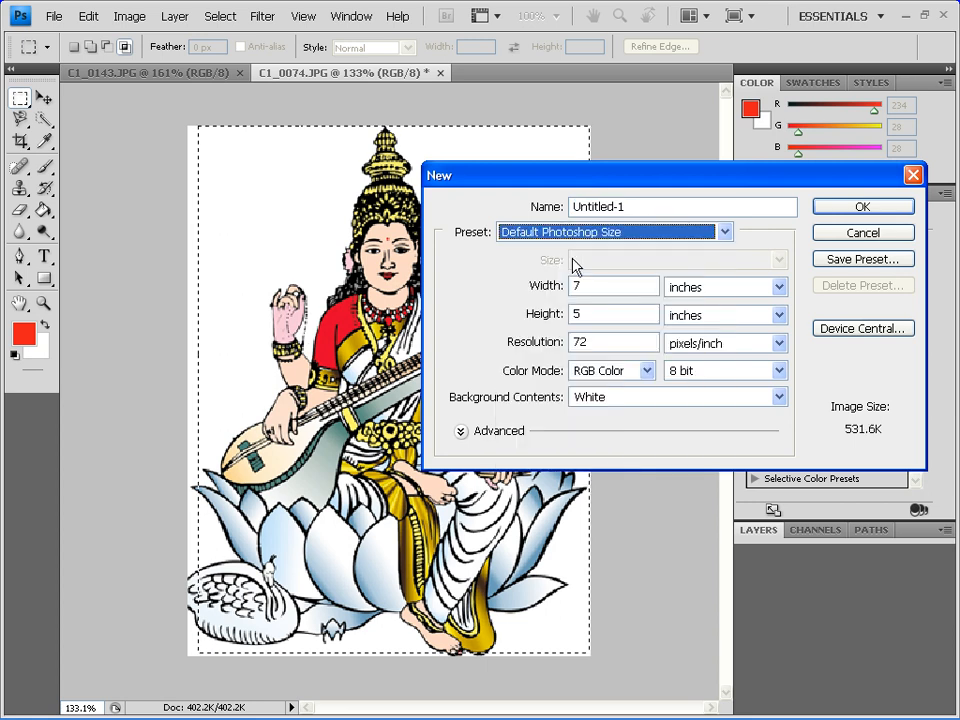
left_click(862, 207)
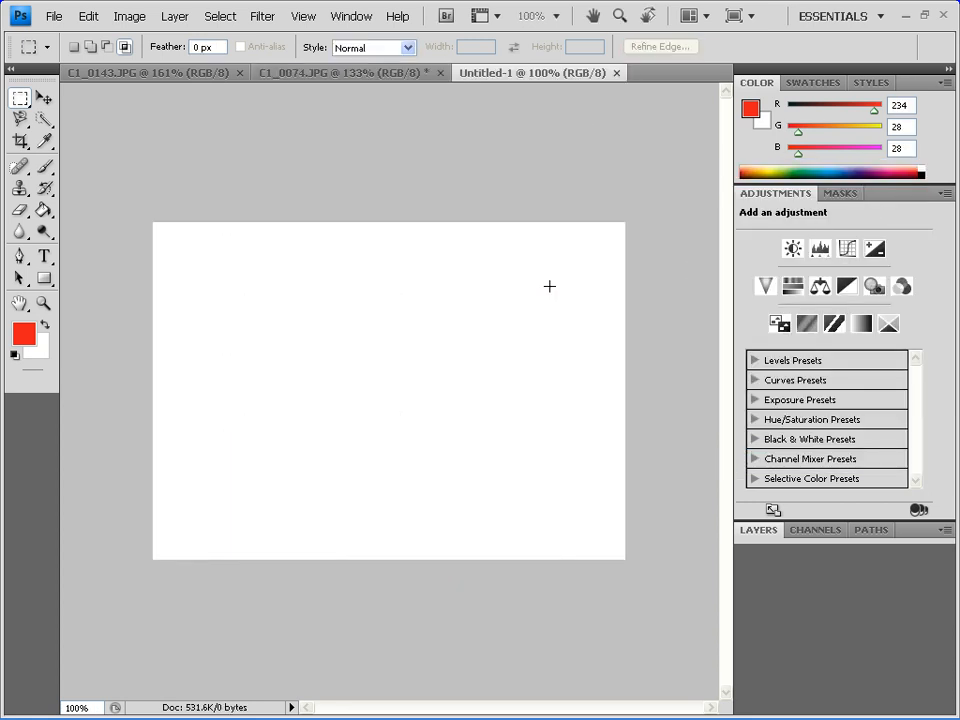
- Paste the copied figure into the new document, scale it to about 60% width and 55.6% height, and reposition it within the canvas
key("ctrl+v")
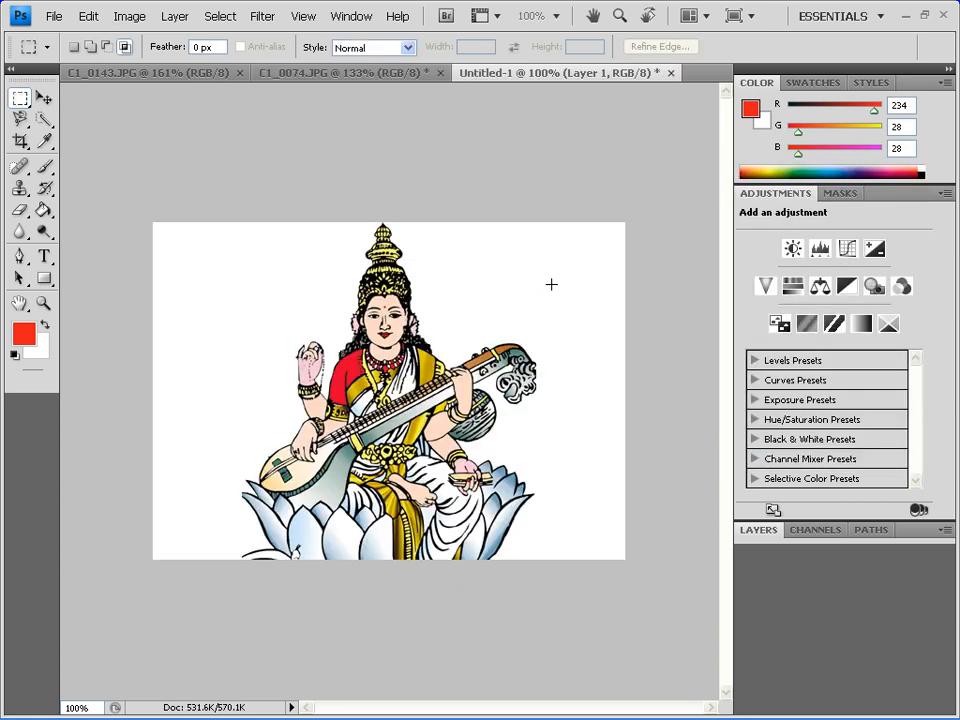
left_click(44, 98)
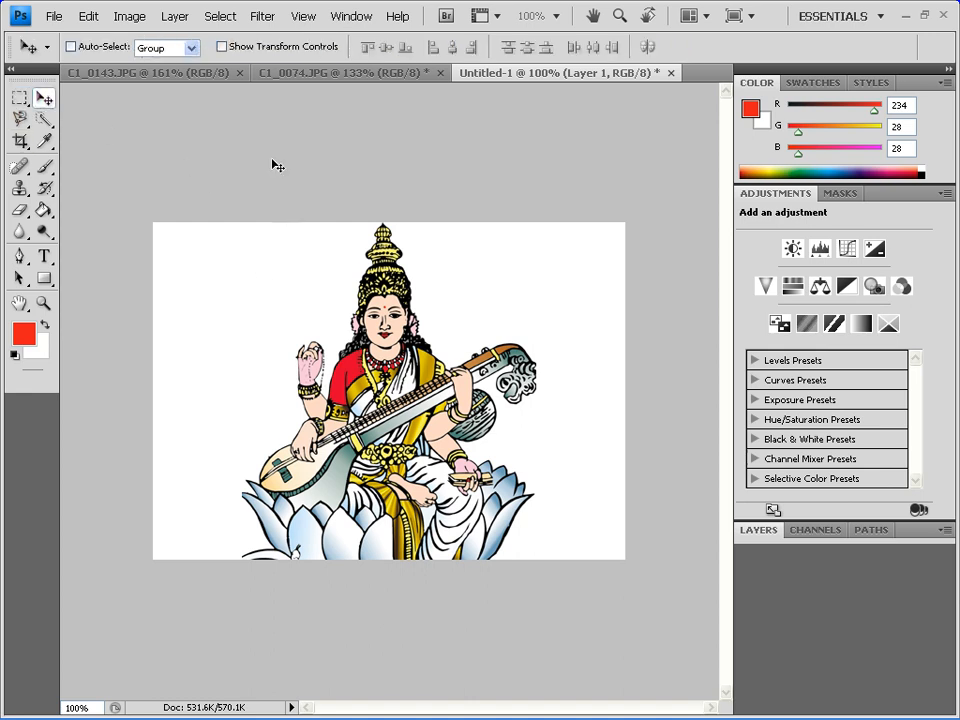
left_click(221, 47)
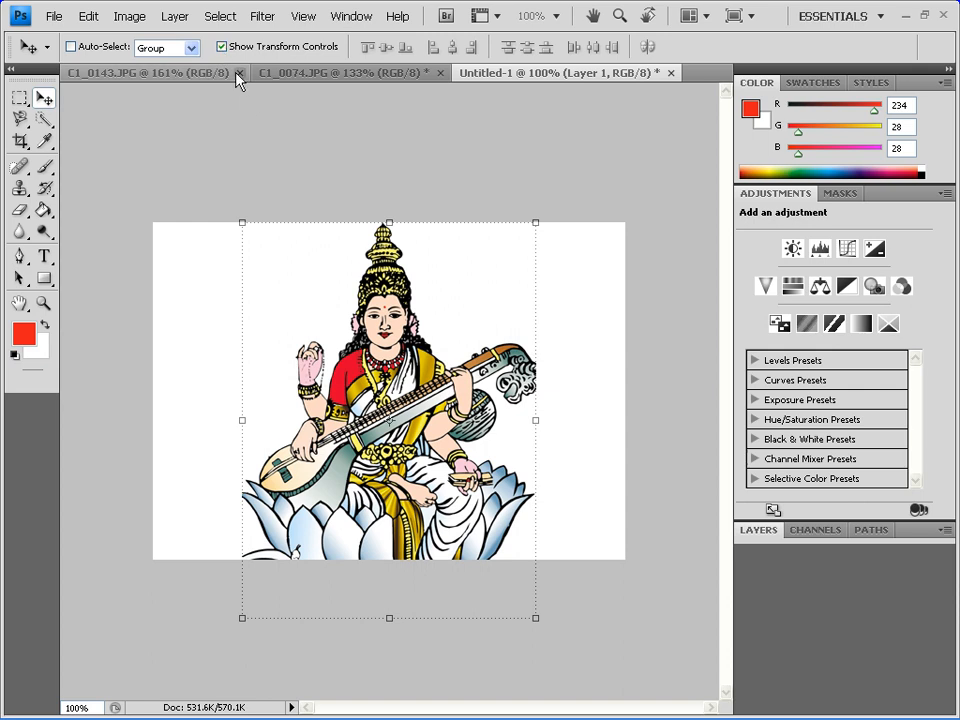
left_click_drag(246, 227, 360, 398)
left_click_drag(430, 471, 357, 352)
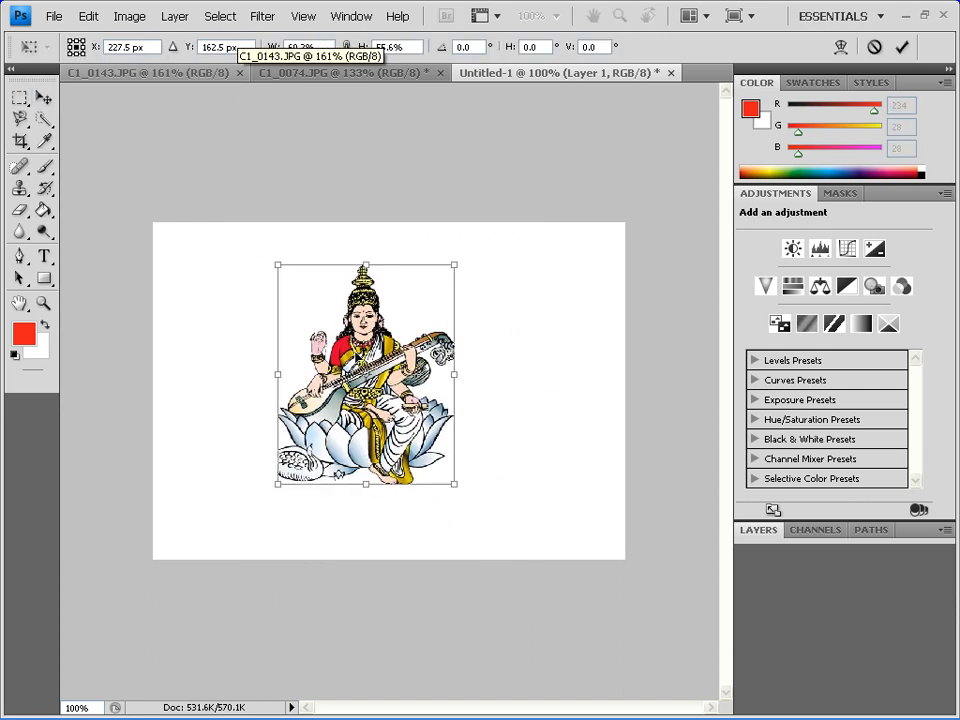
key("Return")
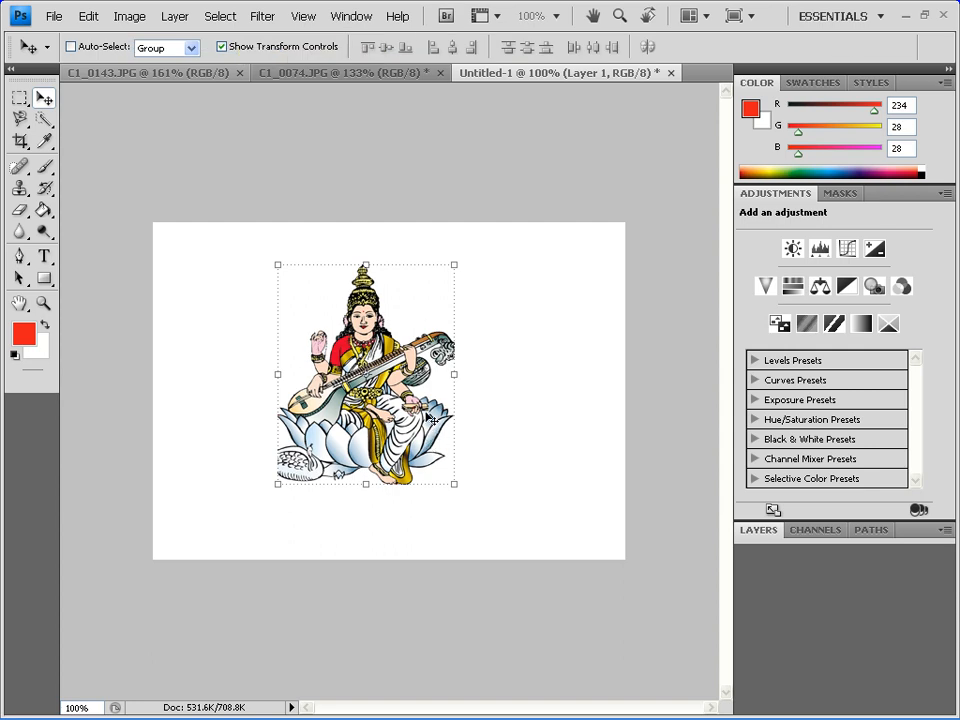
- Switch back to the C1_0074.JPG document
left_click(325, 74)
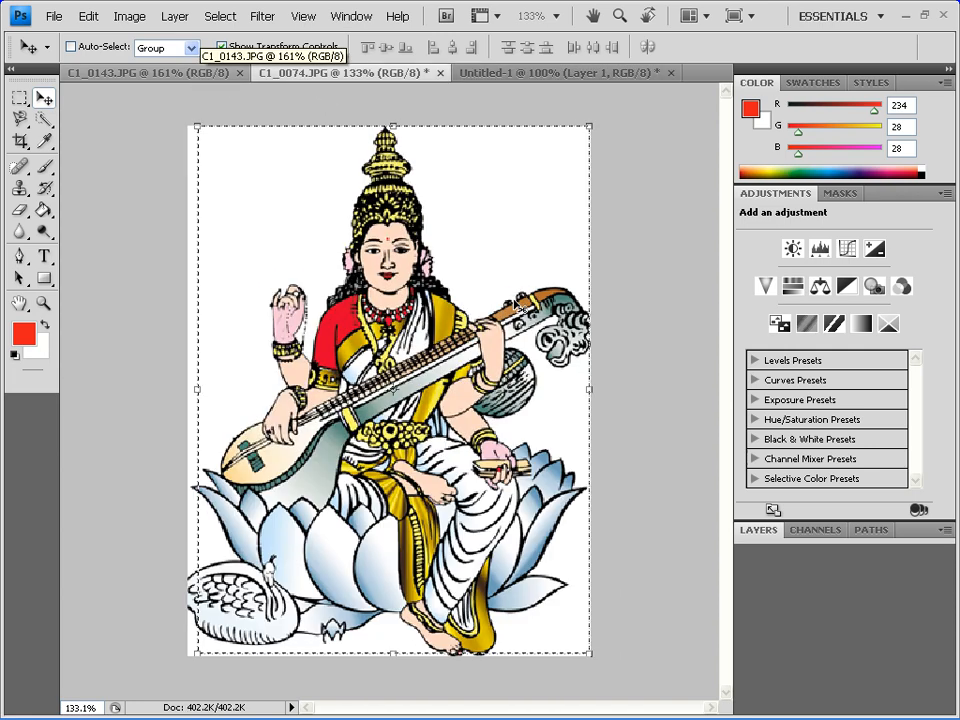